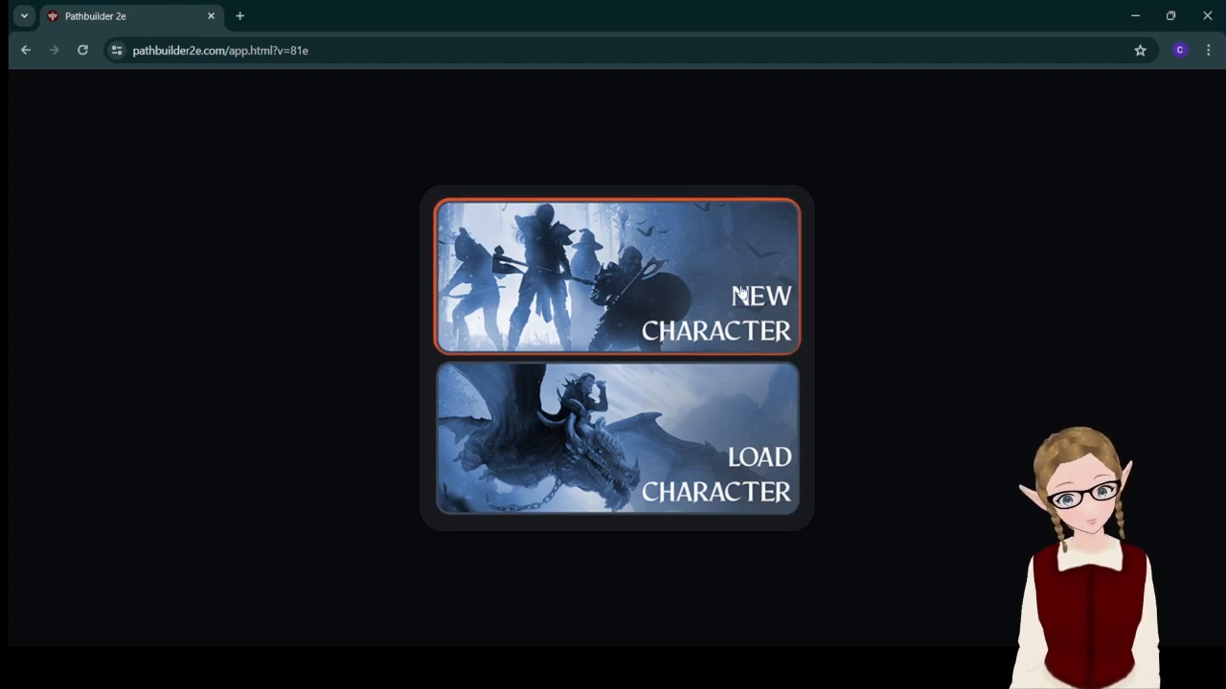
# - Create a new character restricted to the remastered core books, close the help, and keep Human as its ancestry
pyautogui.click(742, 291)
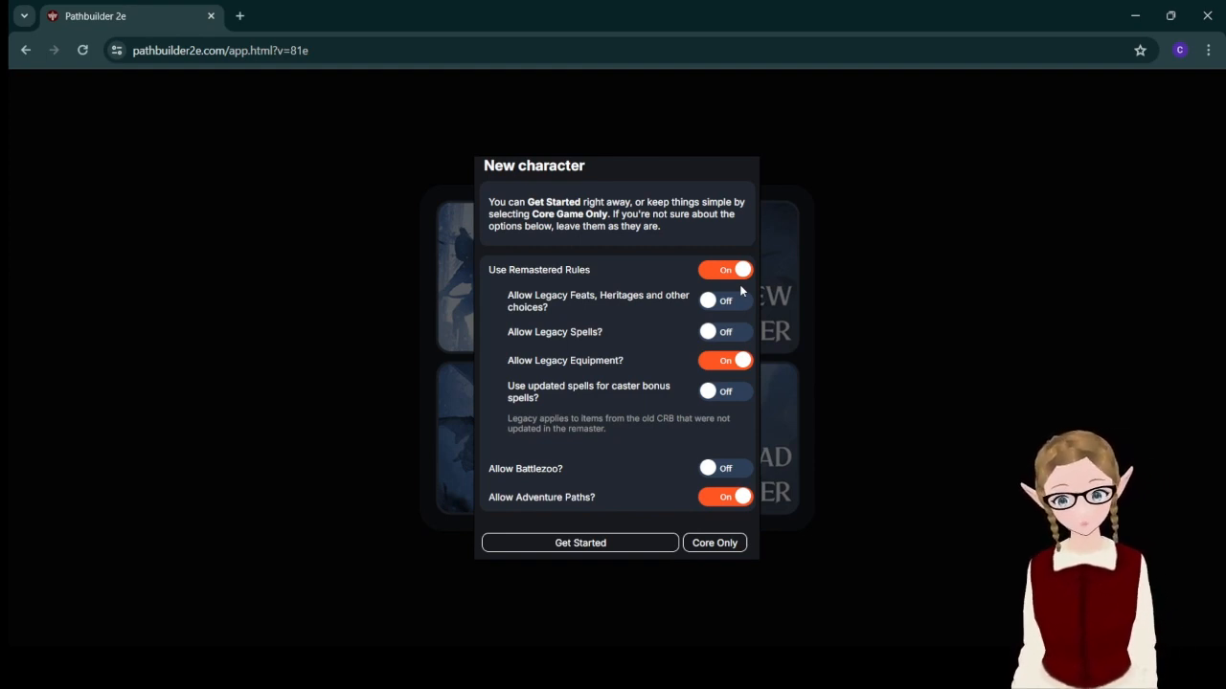
pyautogui.click(720, 544)
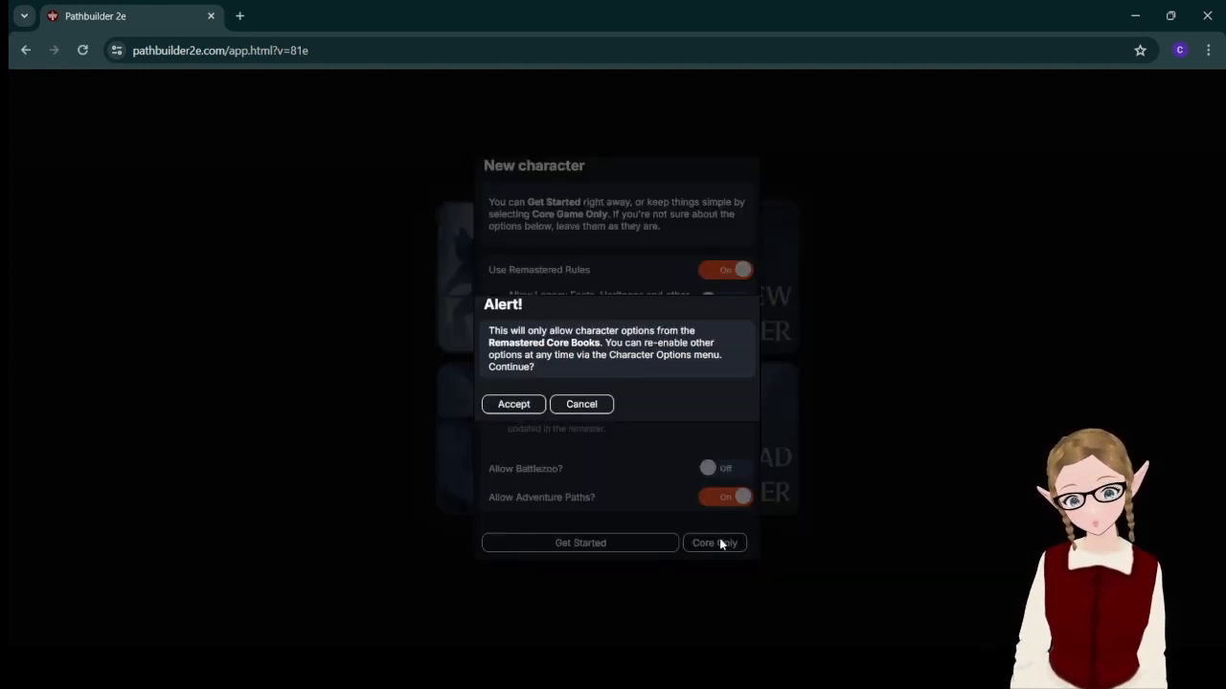
pyautogui.click(514, 405)
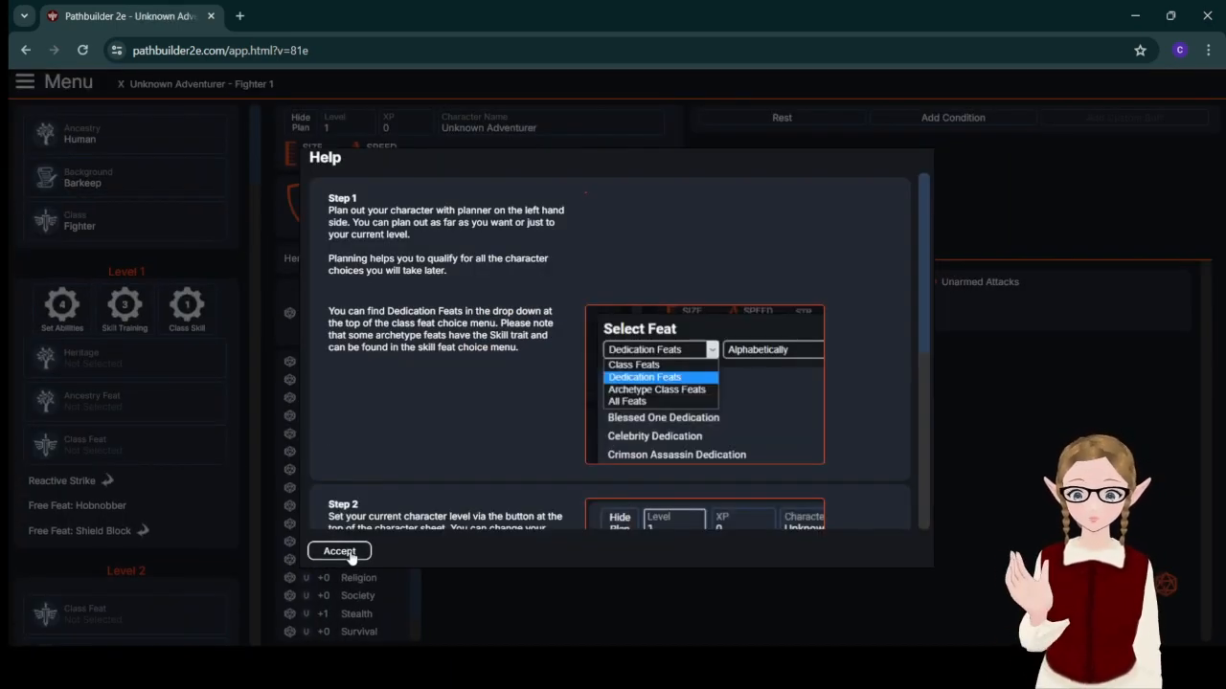
pyautogui.click(340, 552)
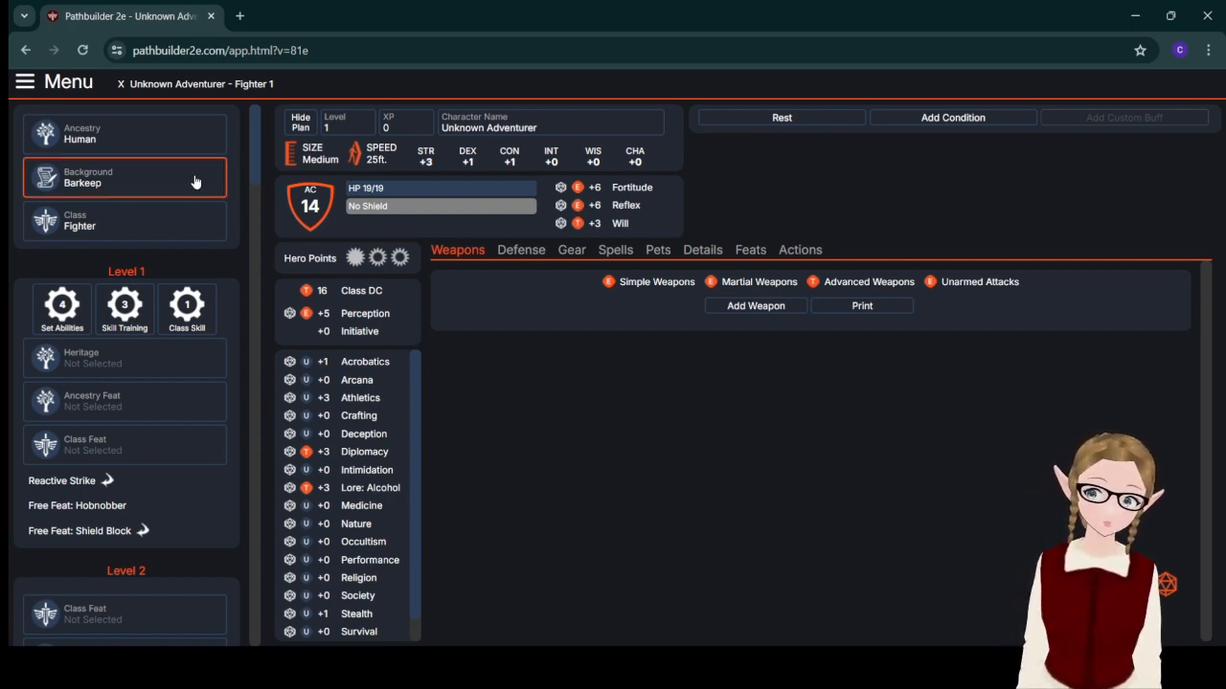
pyautogui.click(175, 148)
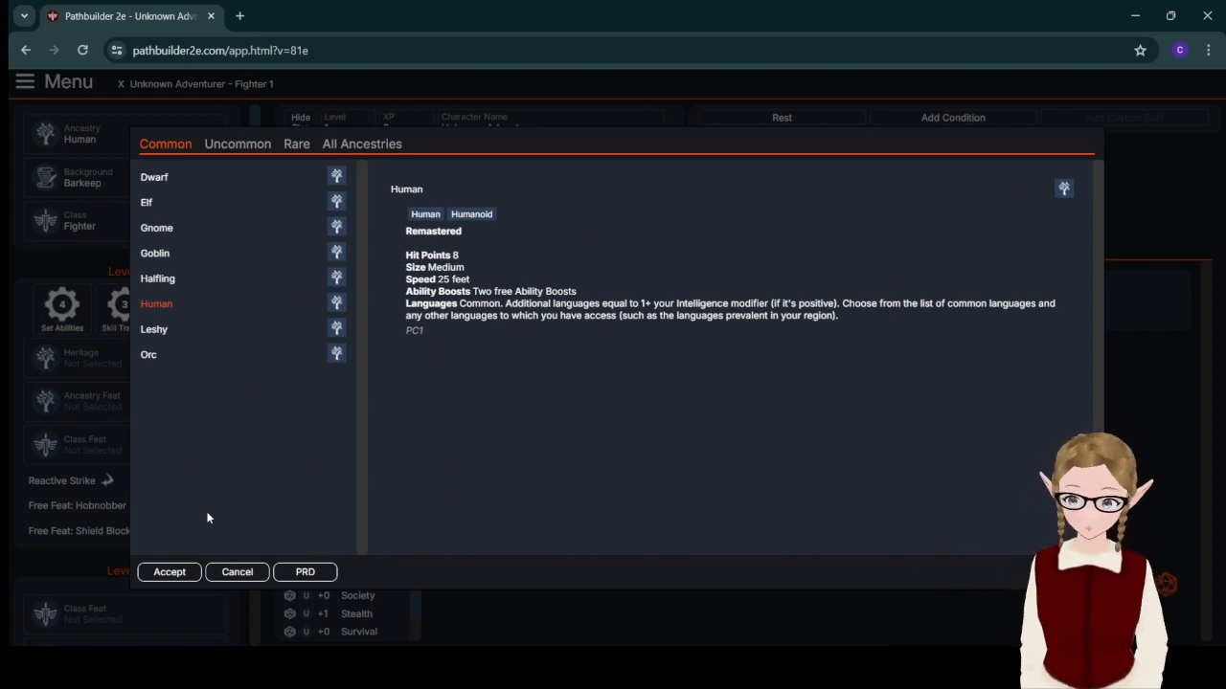
pyautogui.click(171, 573)
# - Choose the Noble (Heraldry) background for the character and keep Fighter as the class
pyautogui.click(171, 173)
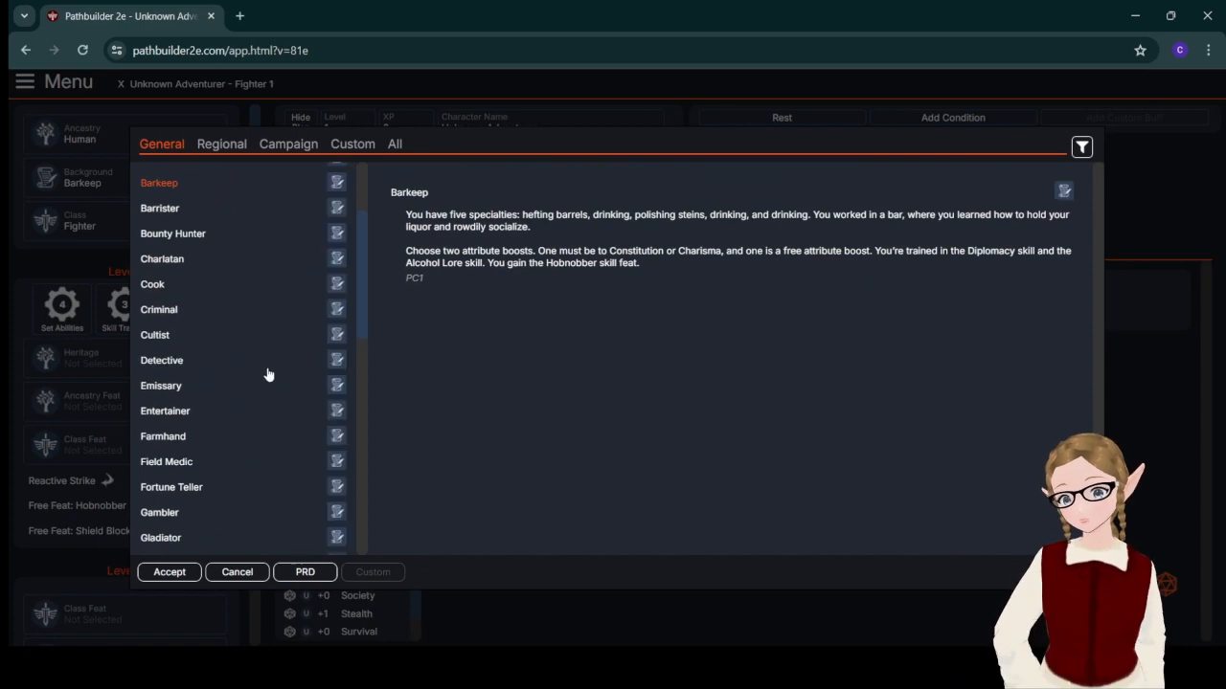
pyautogui.scroll(-3, 268, 374)
pyautogui.scroll(-8, 268, 375)
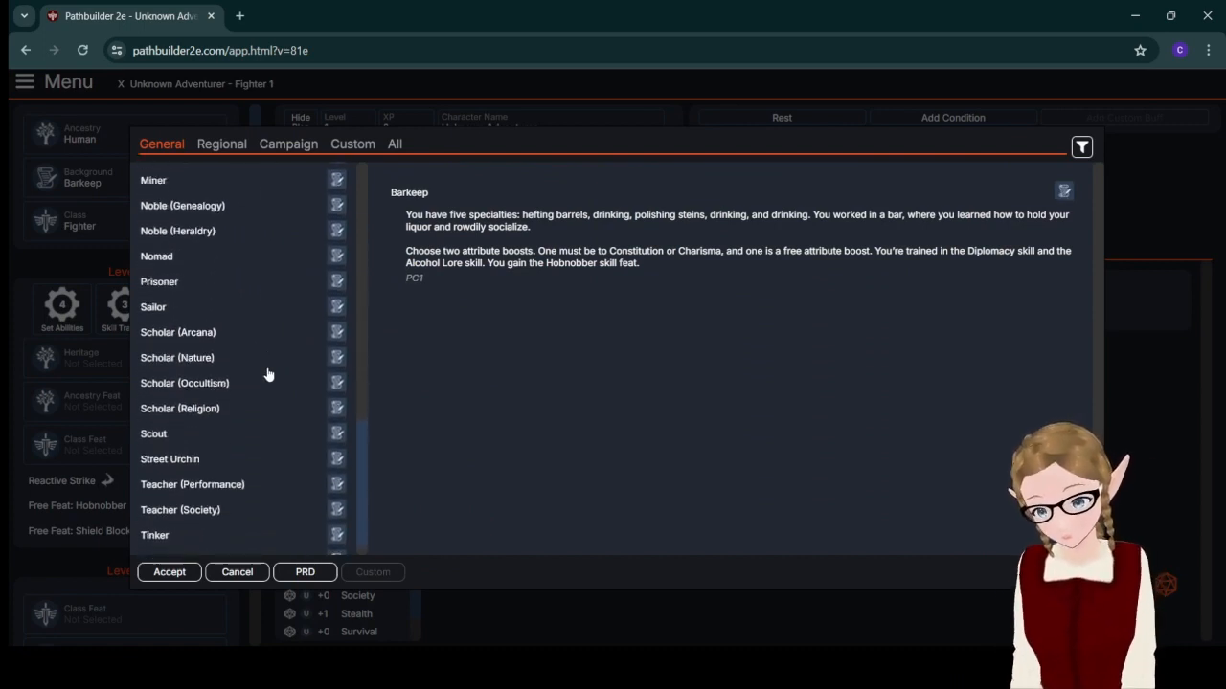
pyautogui.scroll(2, 268, 374)
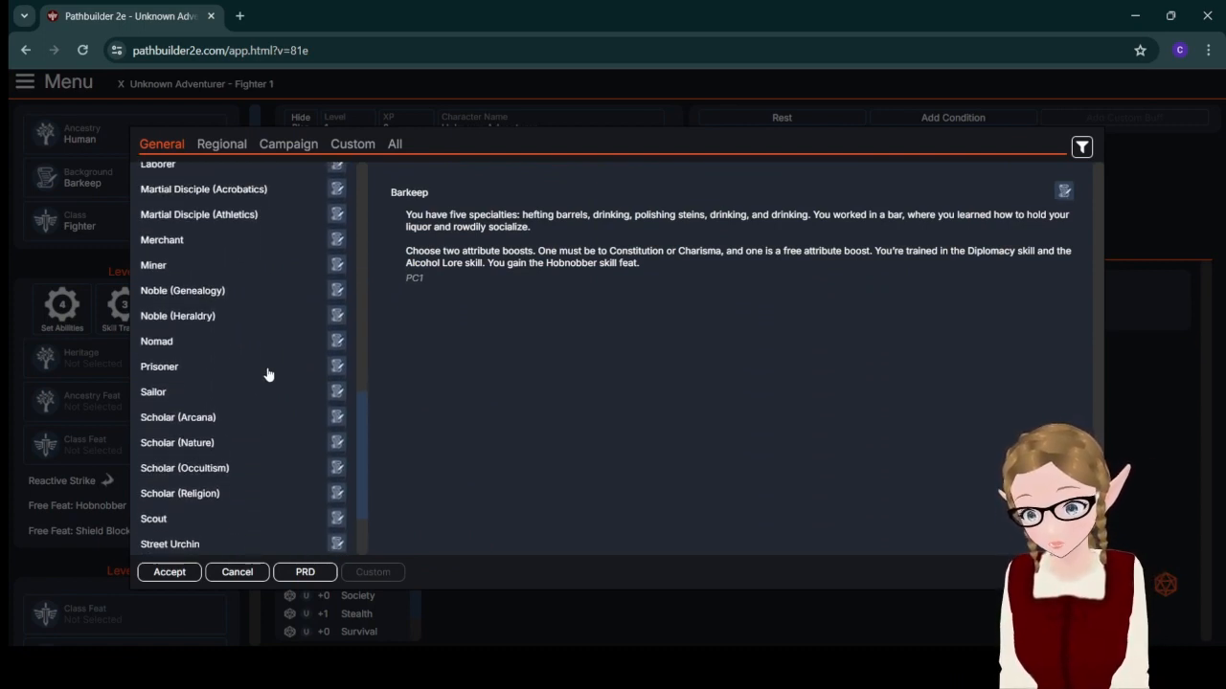
pyautogui.click(191, 321)
pyautogui.scroll(-2, 197, 320)
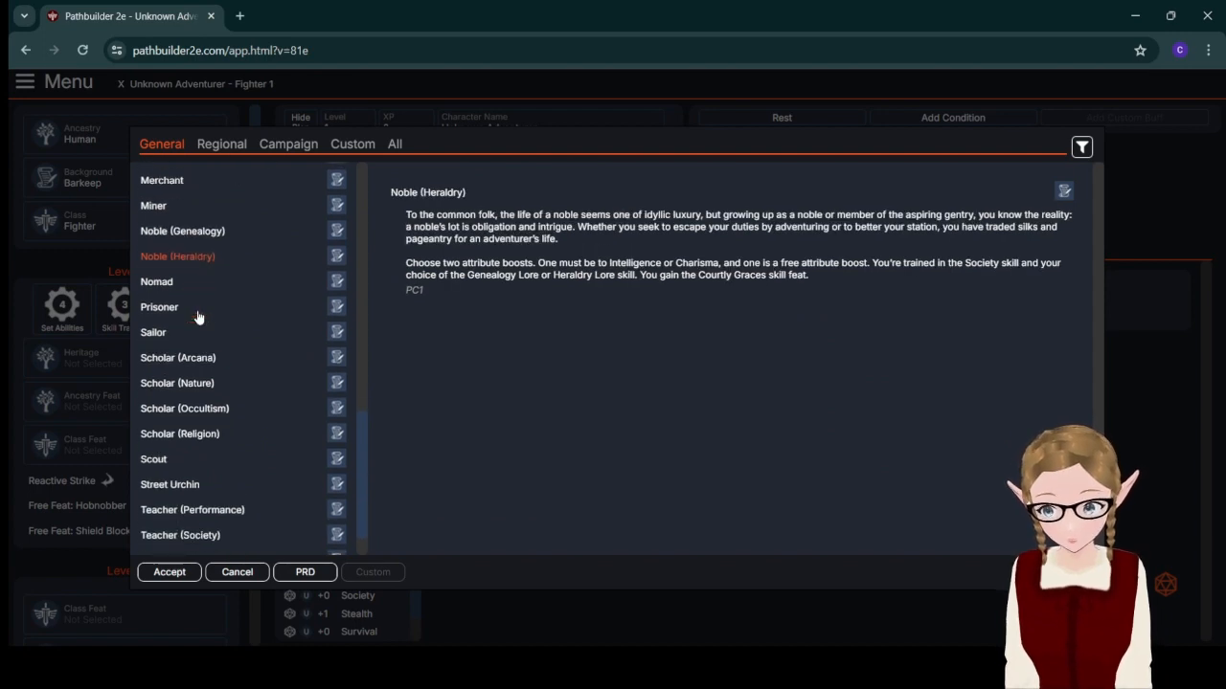
pyautogui.scroll(3, 199, 317)
pyautogui.scroll(5, 197, 318)
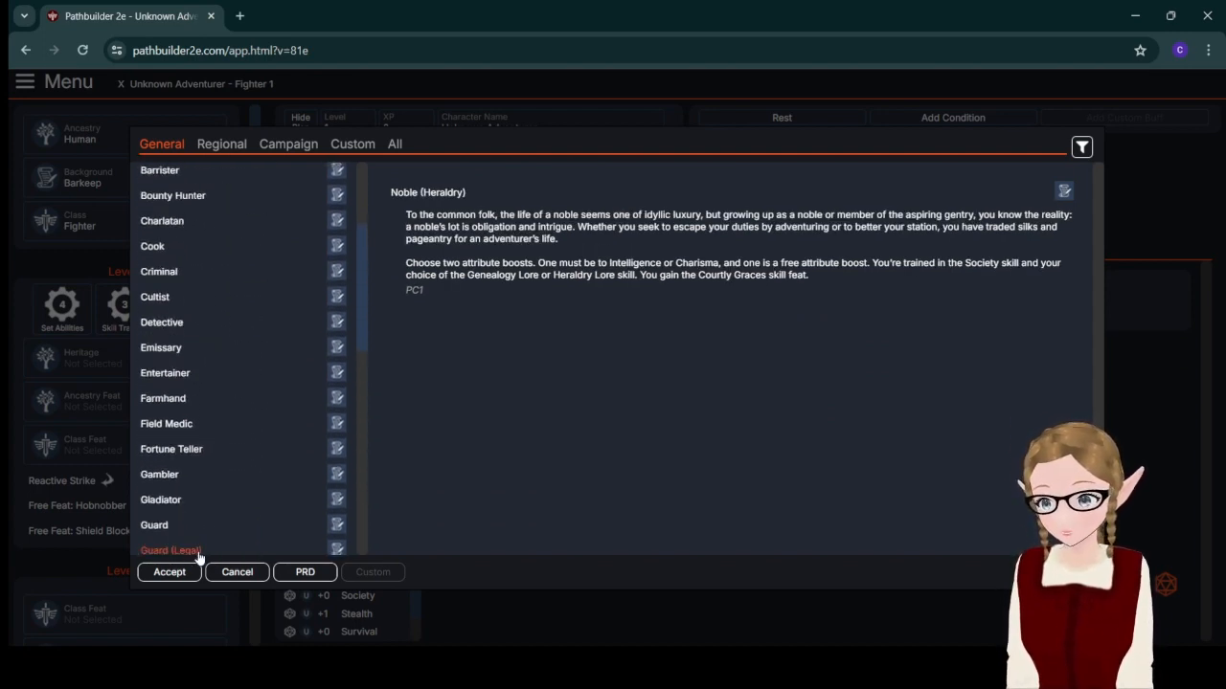
pyautogui.scroll(-5, 196, 449)
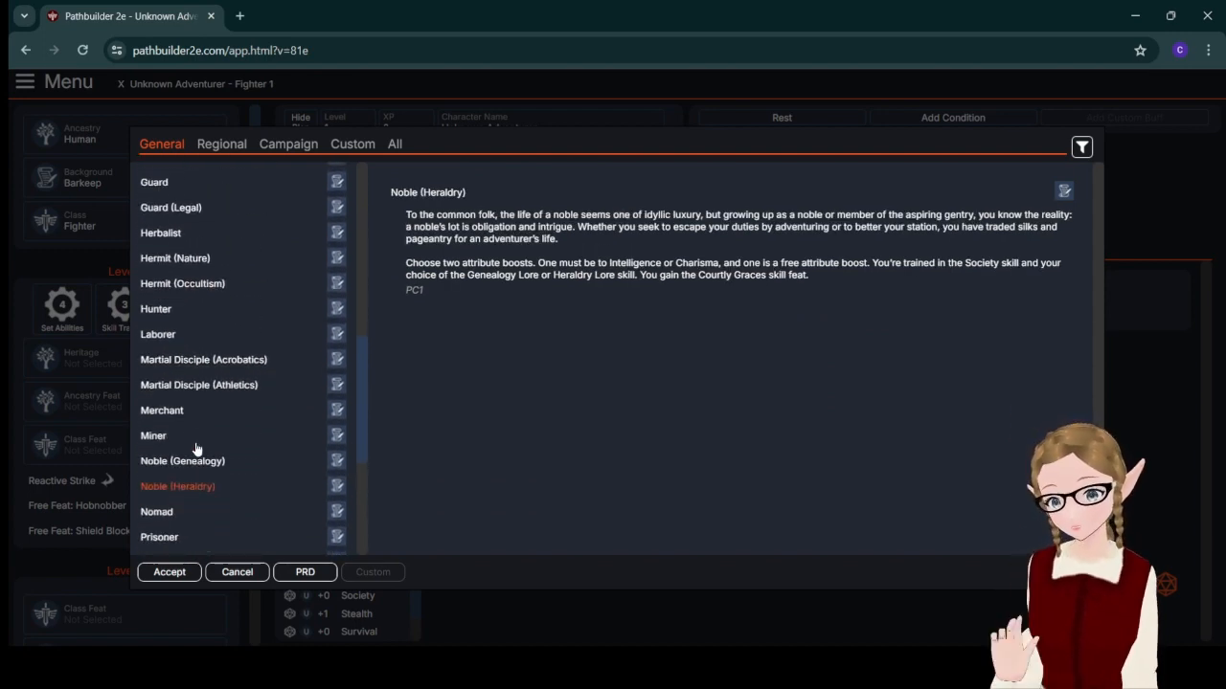
pyautogui.scroll(-3, 196, 449)
pyautogui.scroll(3, 195, 449)
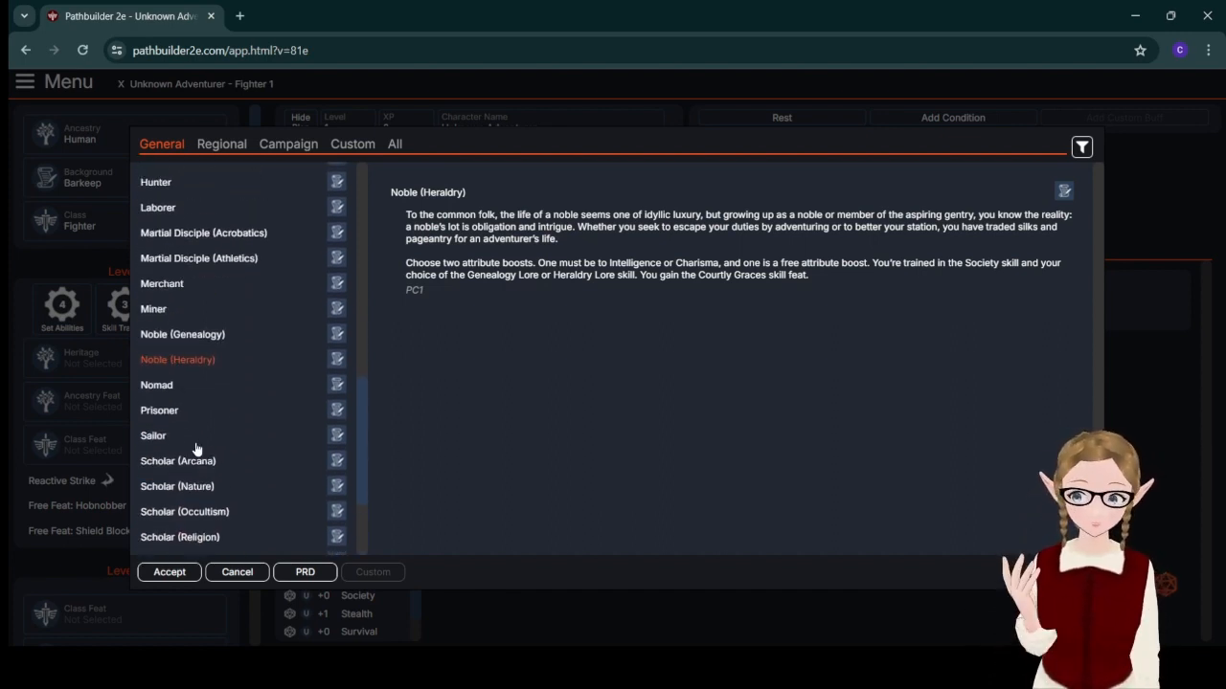
pyautogui.scroll(8, 196, 448)
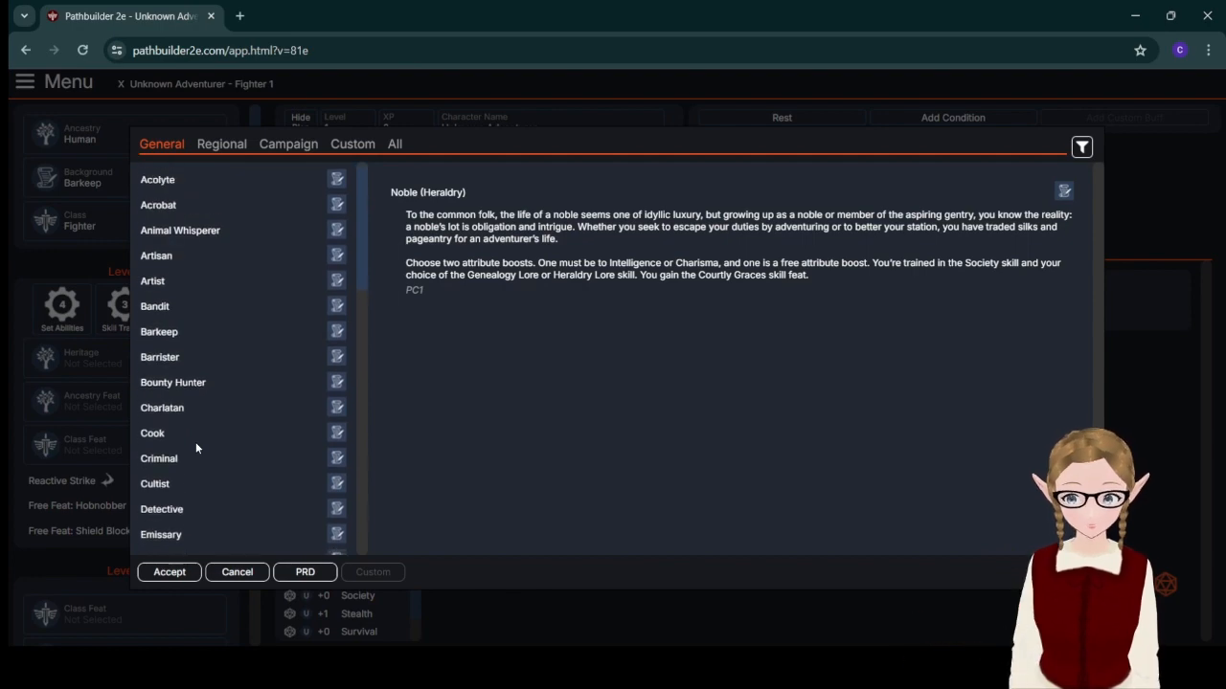
pyautogui.click(178, 575)
pyautogui.click(171, 224)
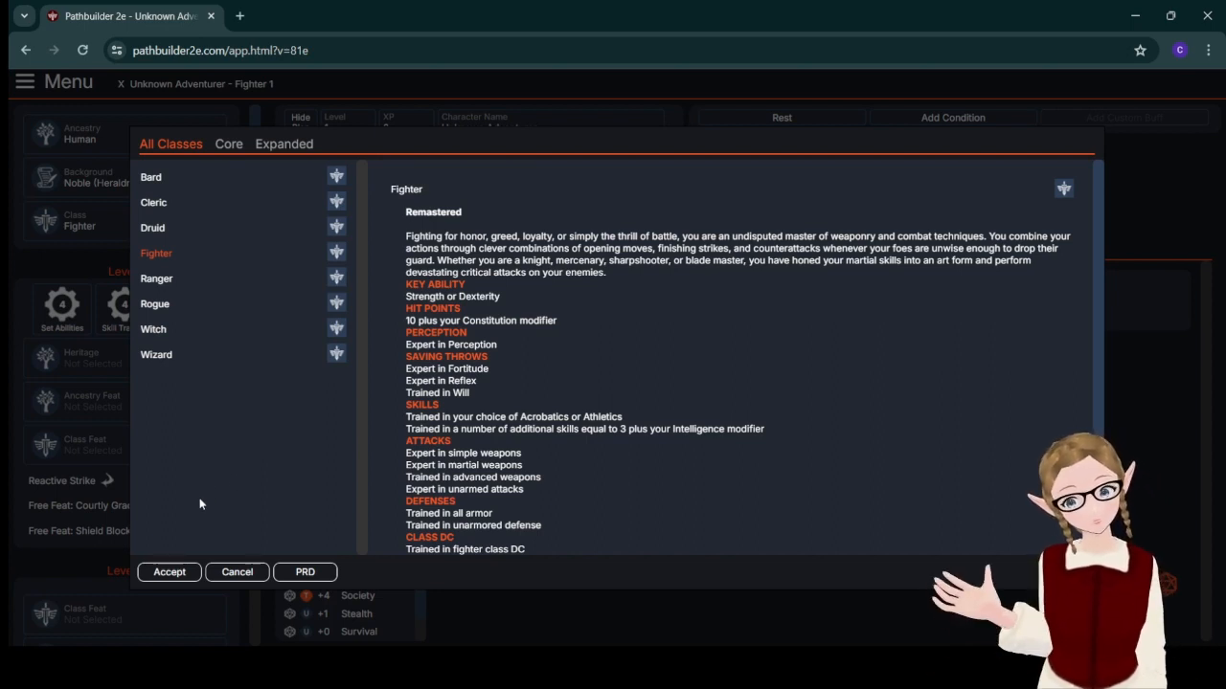
pyautogui.click(169, 572)
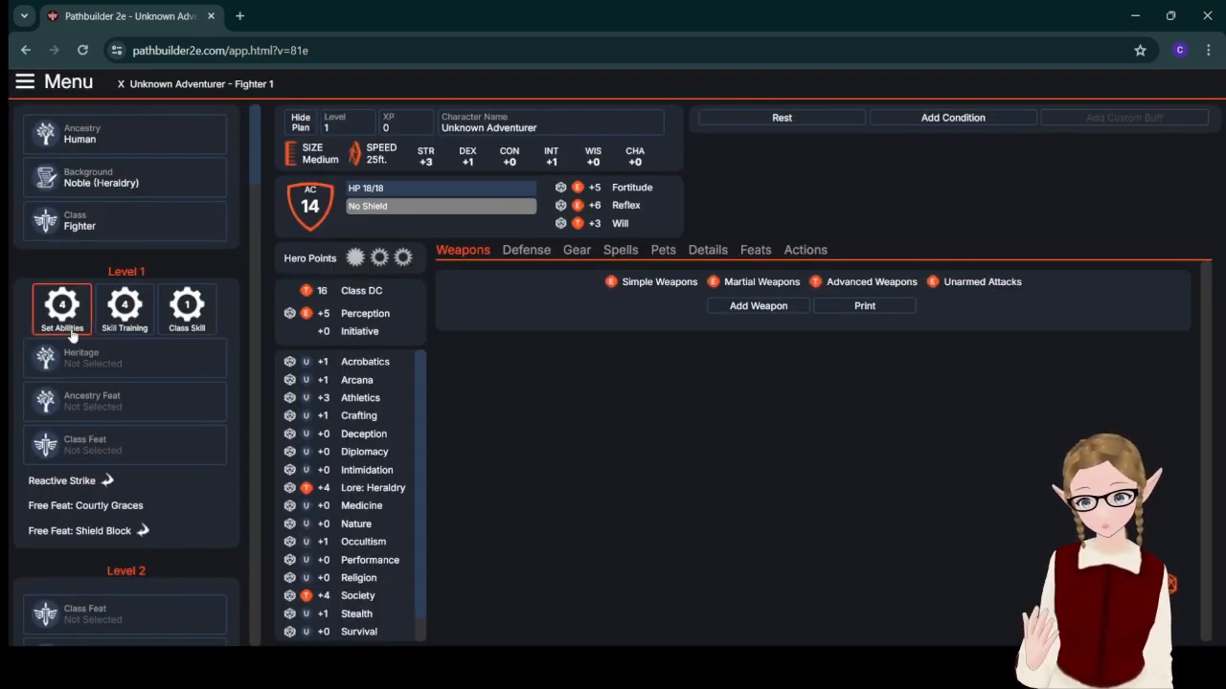
# - Set the character's first background ability boost to Charisma
pyautogui.click(62, 308)
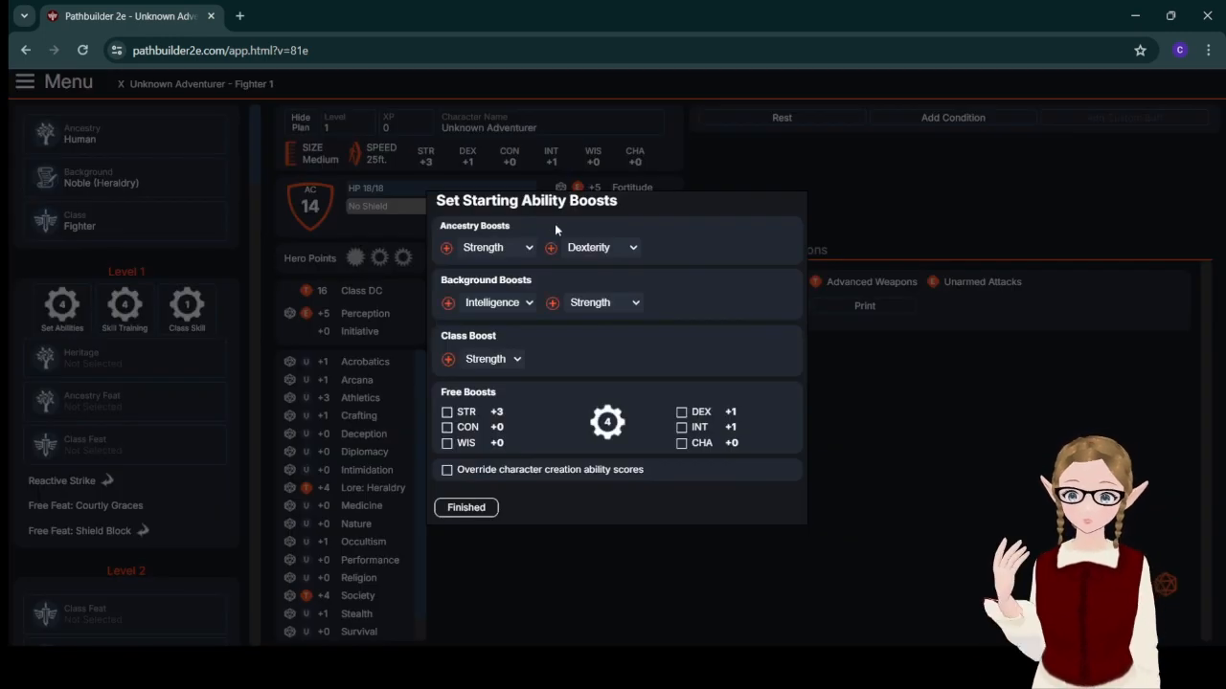
pyautogui.click(505, 304)
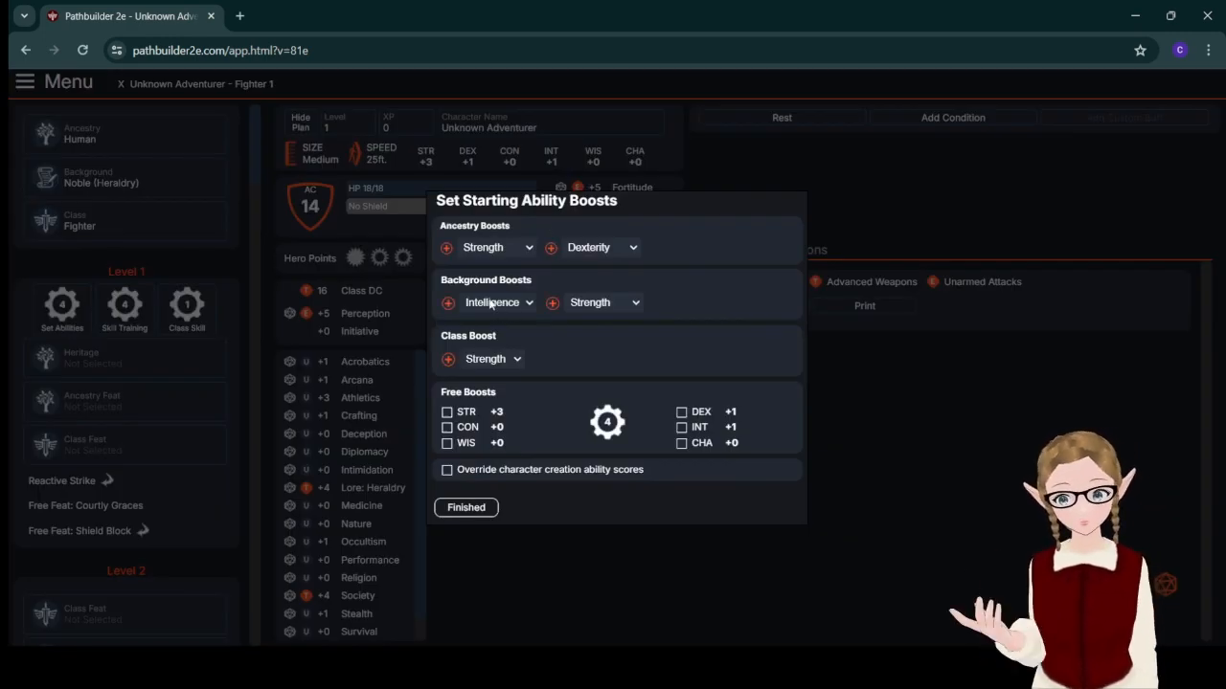
pyautogui.click(480, 330)
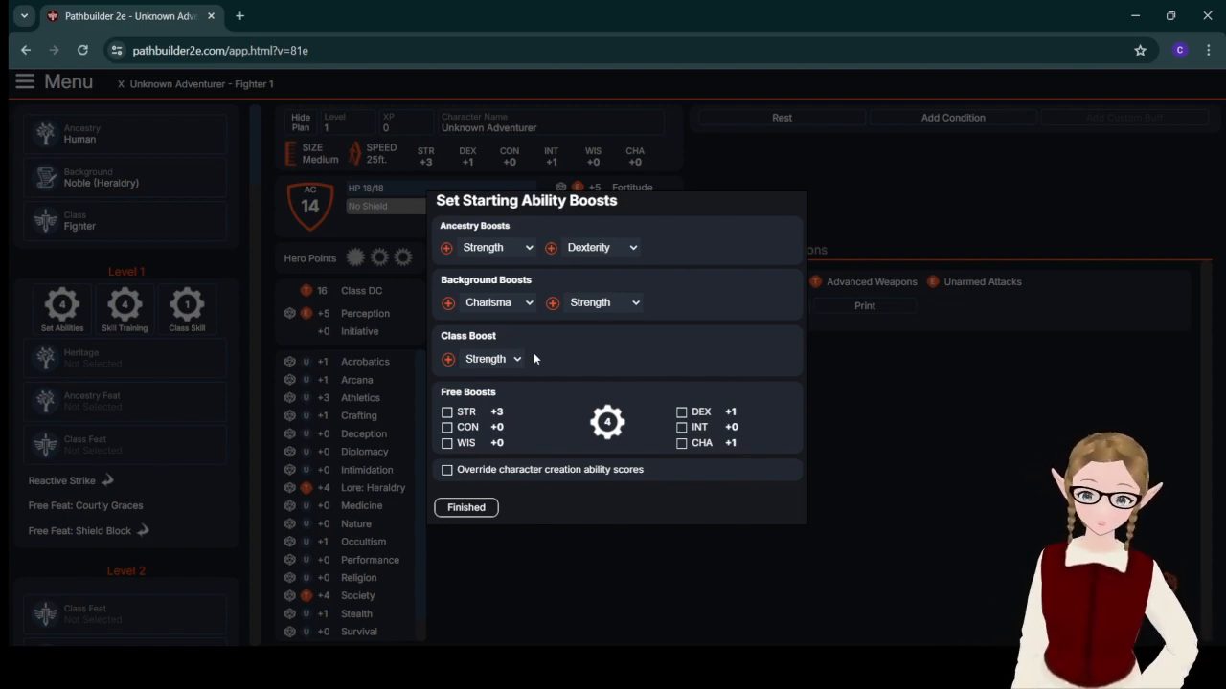
# - Assign the free boosts to Strength, Constitution, Charisma and Wisdom, and set the second ancestry boost to Constitution
pyautogui.click(446, 412)
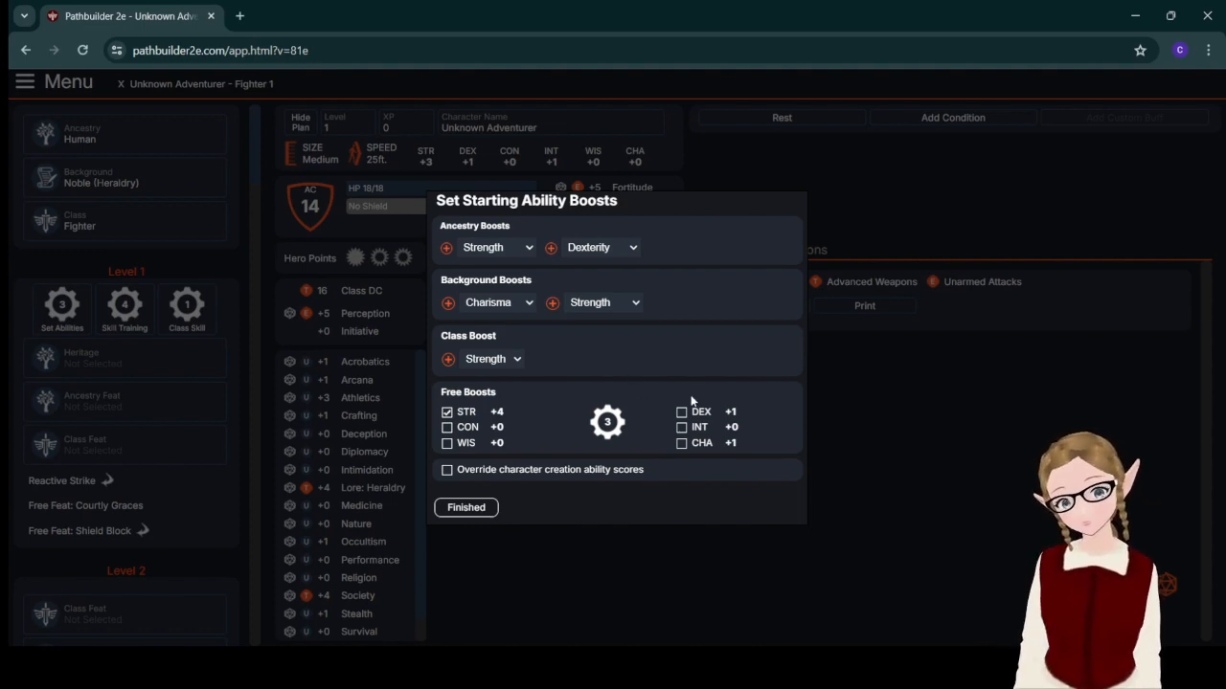
pyautogui.click(454, 428)
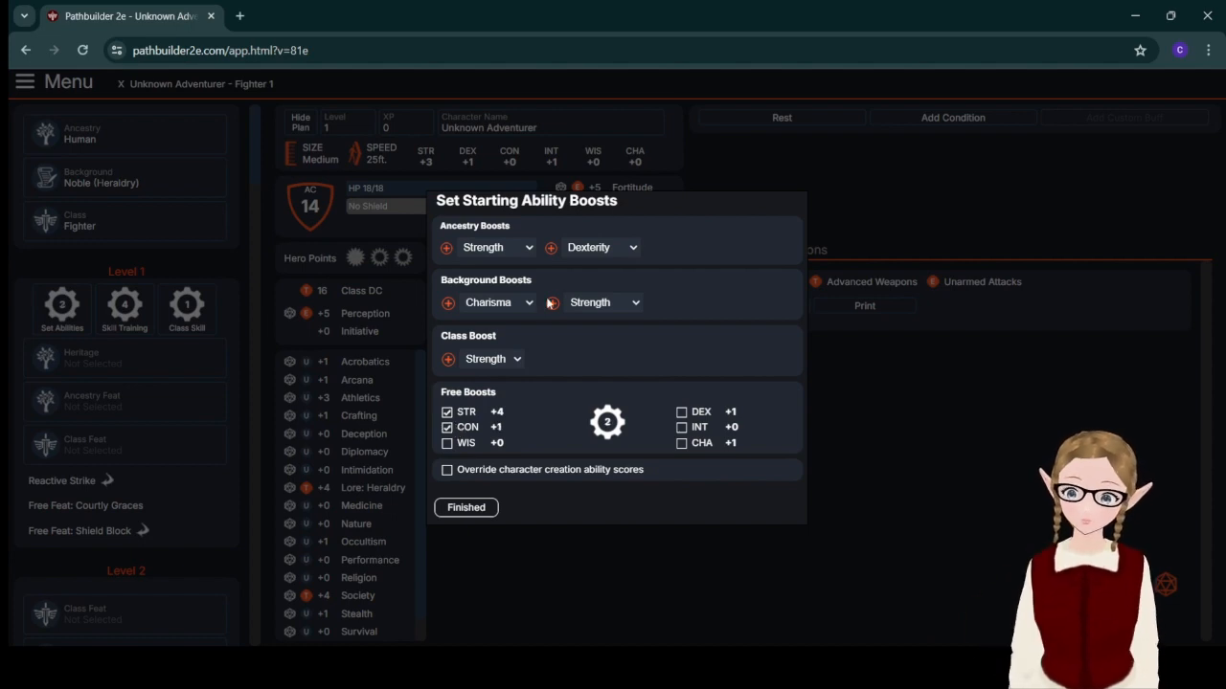
pyautogui.click(614, 285)
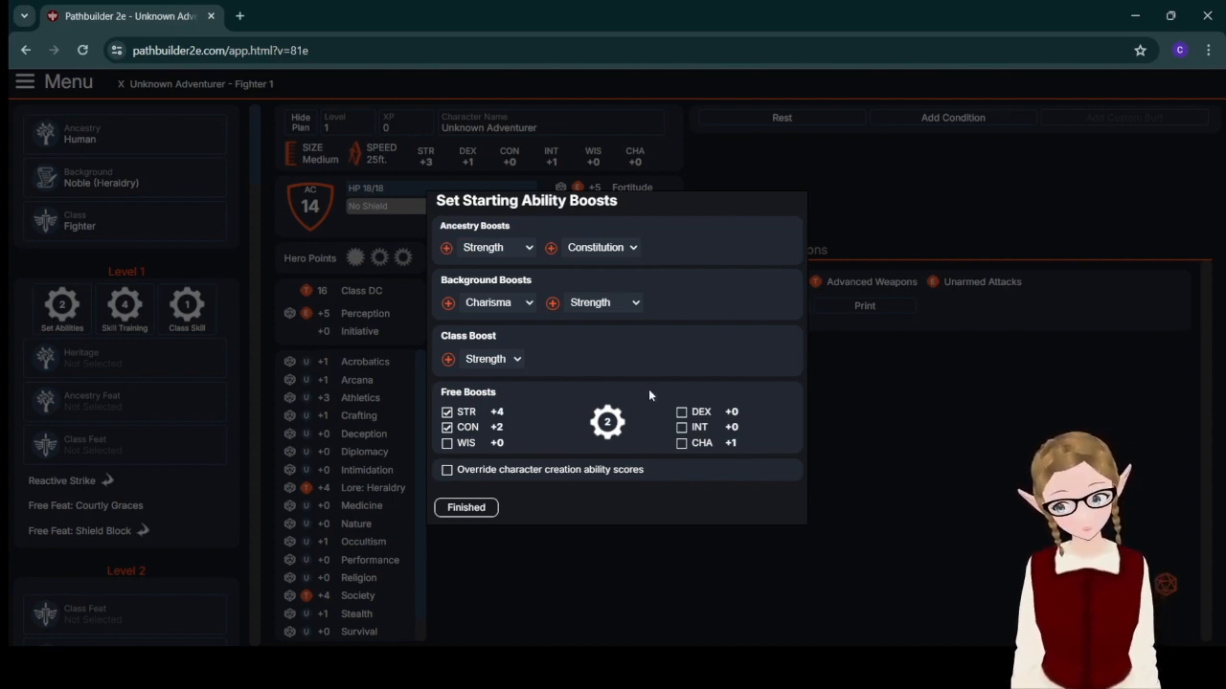
pyautogui.click(681, 443)
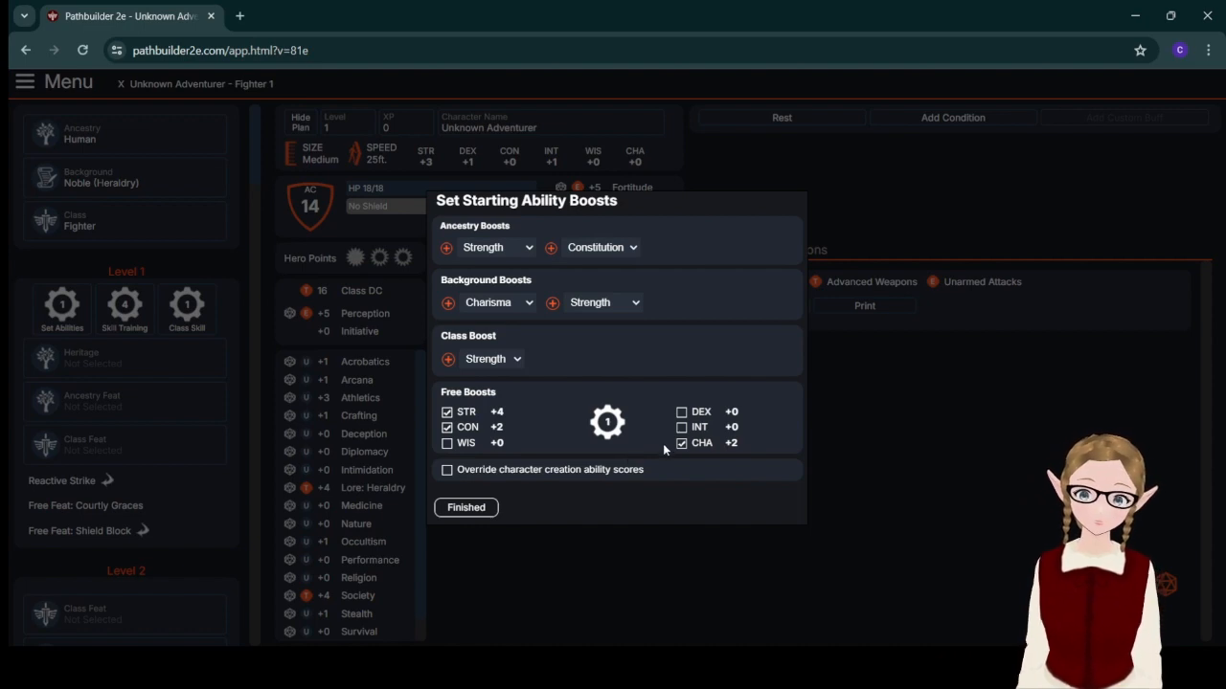
pyautogui.click(467, 447)
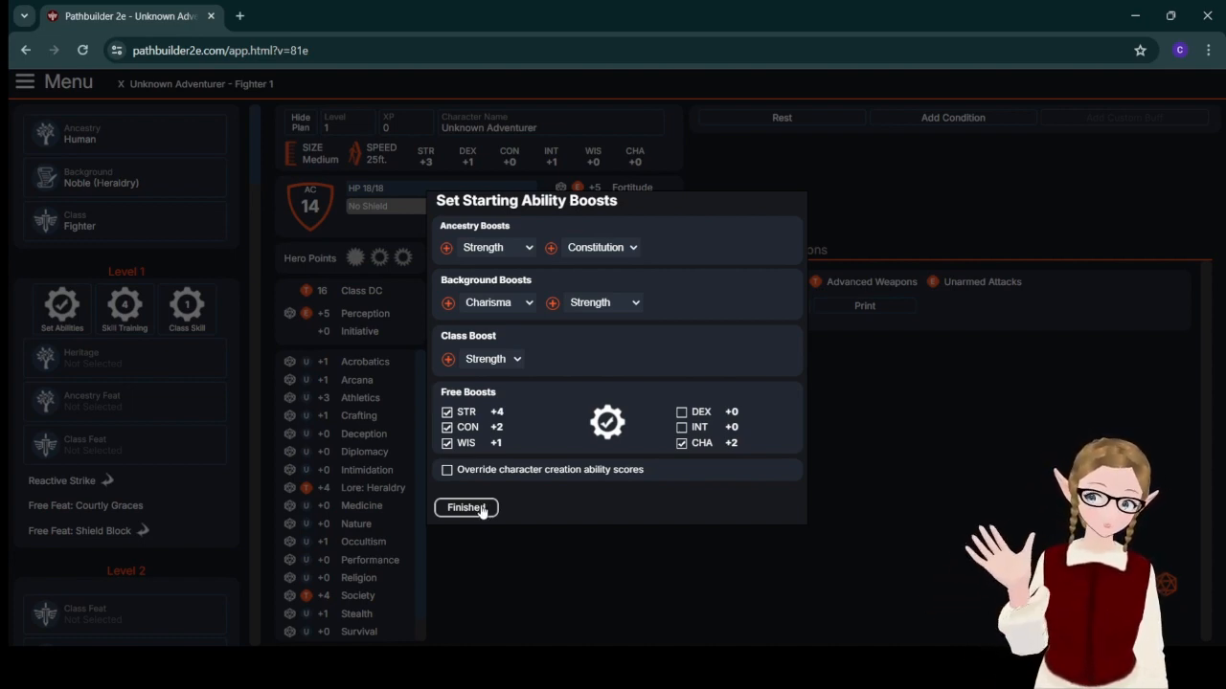
pyautogui.click(467, 508)
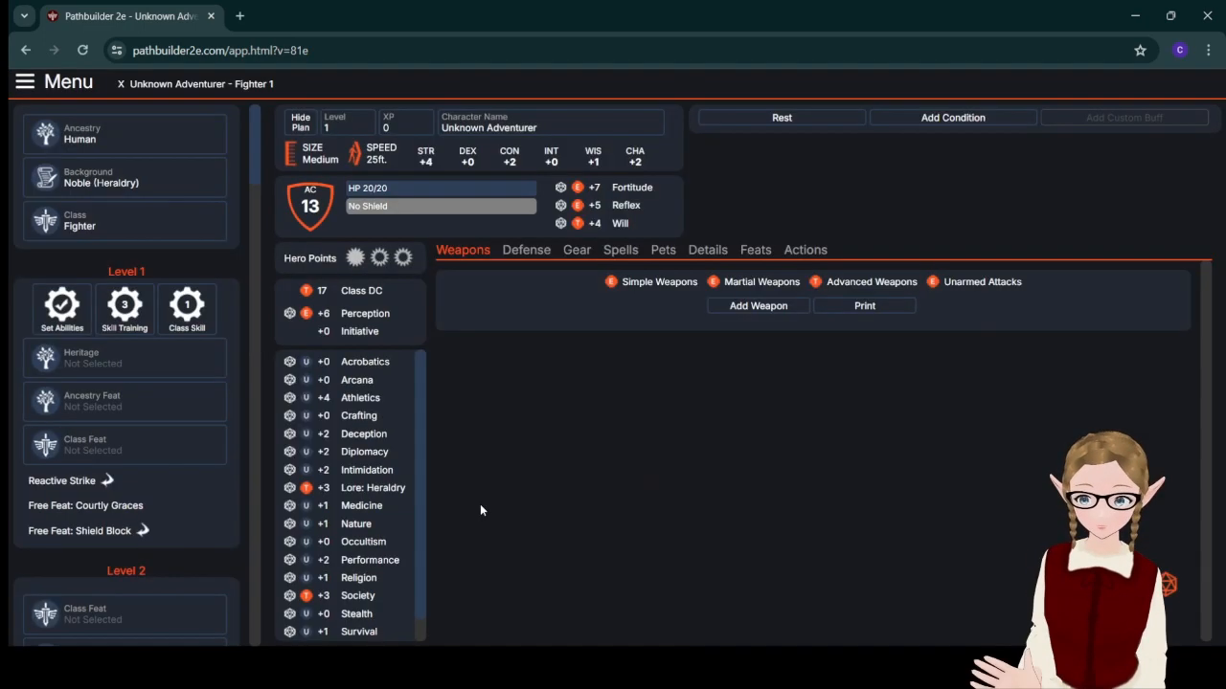
# - Choose trained Athletics as the fighter's level 1 class skill
pyautogui.click(189, 311)
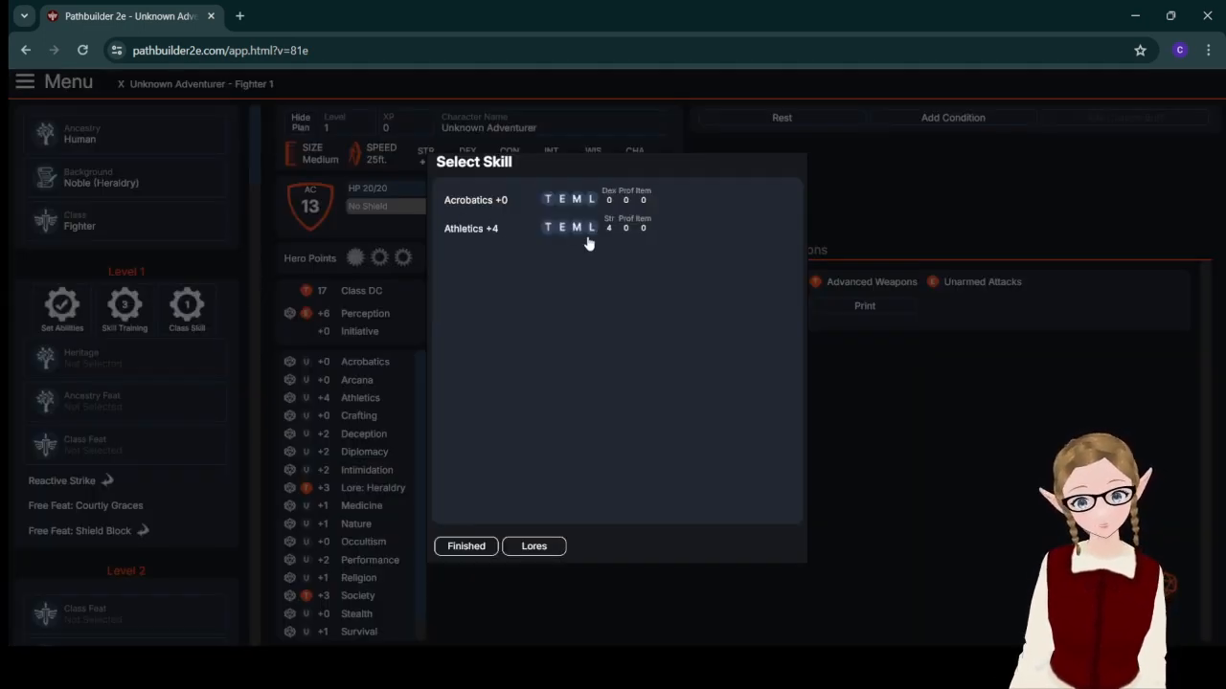
pyautogui.click(549, 227)
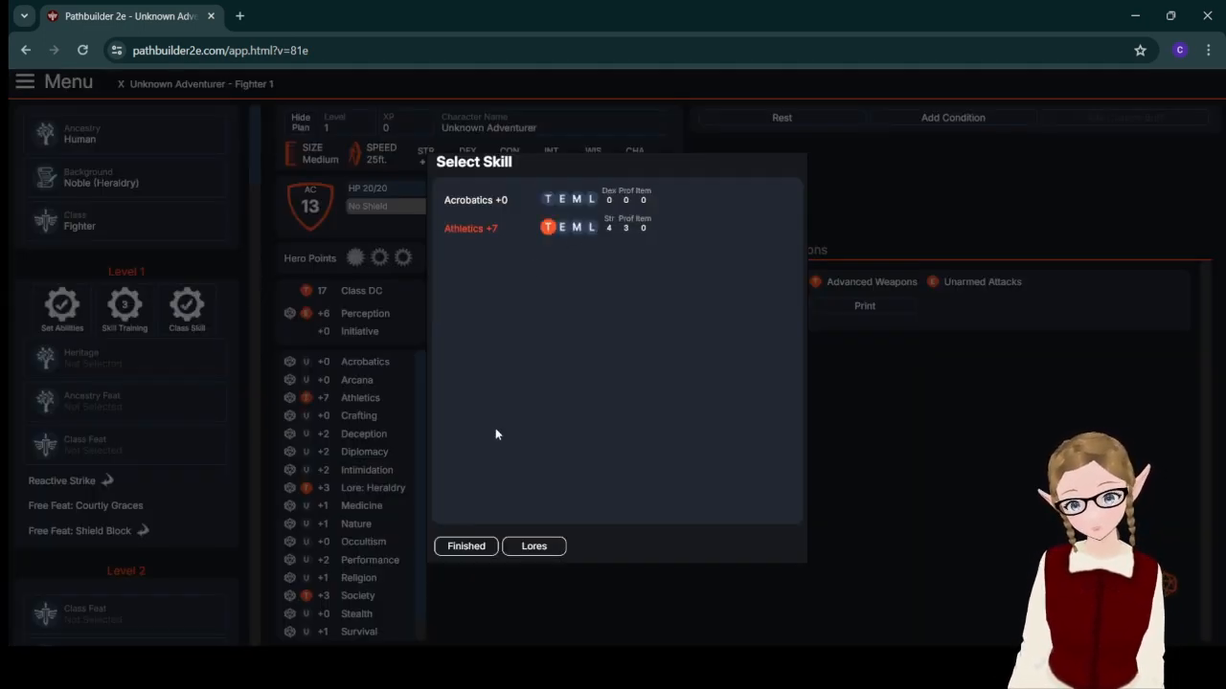
pyautogui.click(466, 547)
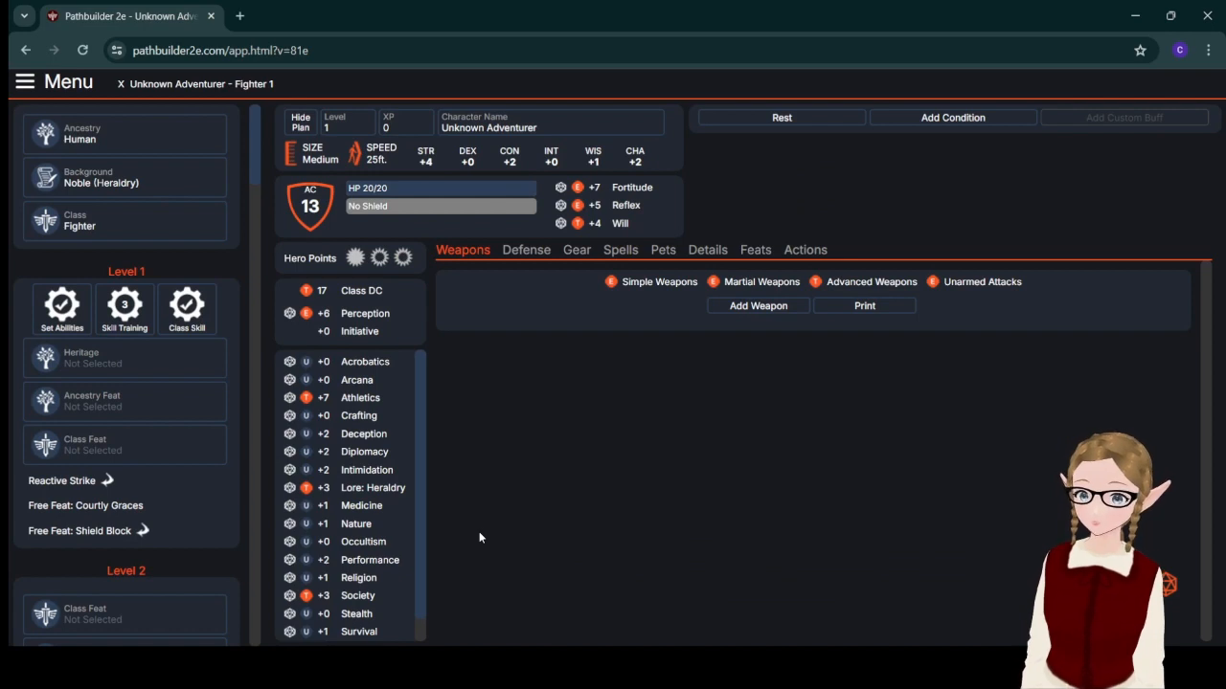
# - Spend the three level 1 skill trainings on Intimidation, Diplomacy and Medicine
pyautogui.click(135, 326)
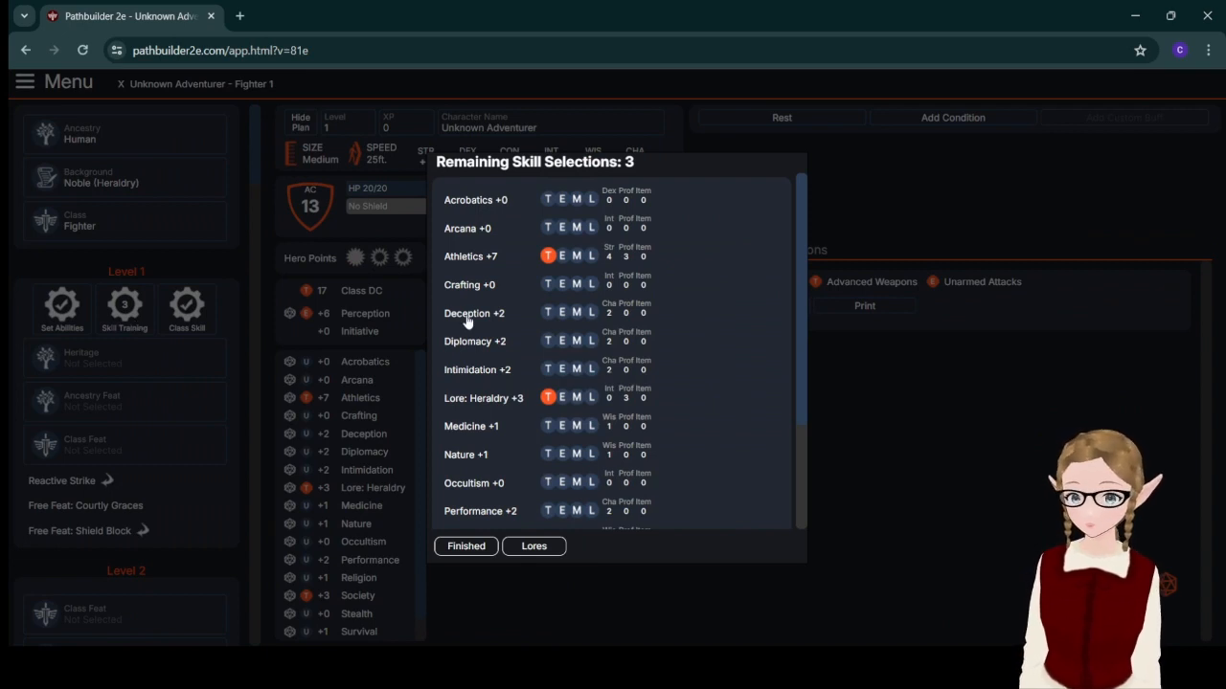
pyautogui.click(558, 370)
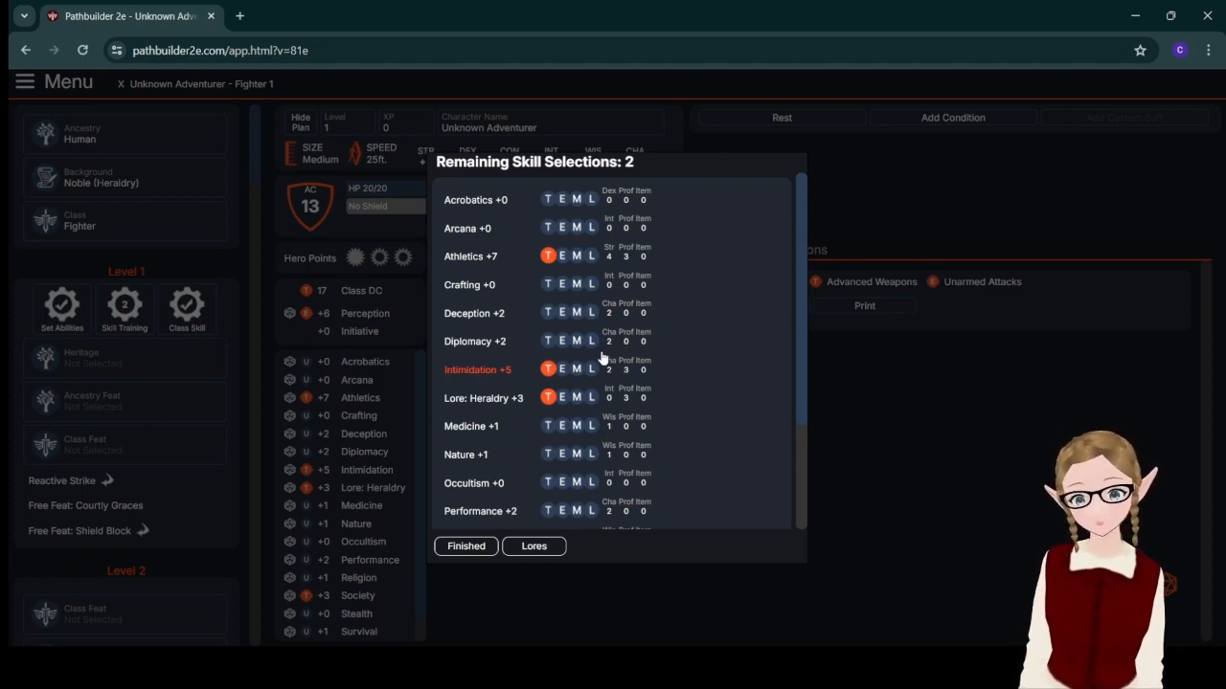
pyautogui.scroll(-3, 602, 357)
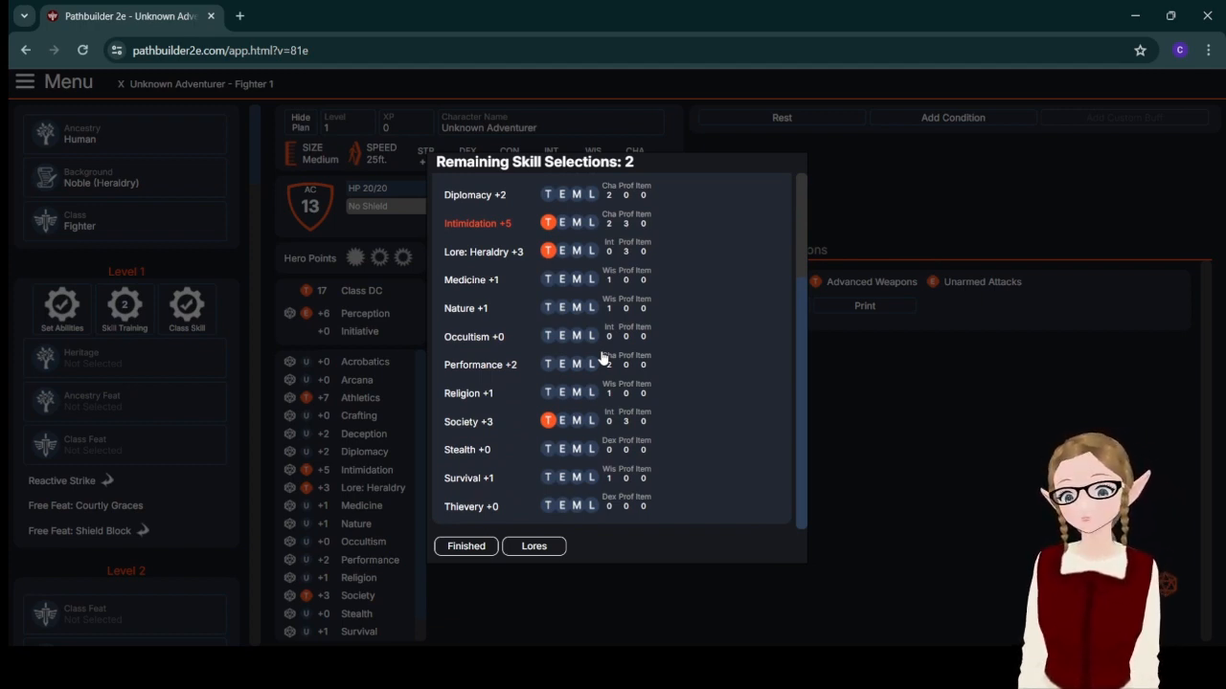
pyautogui.scroll(3, 602, 357)
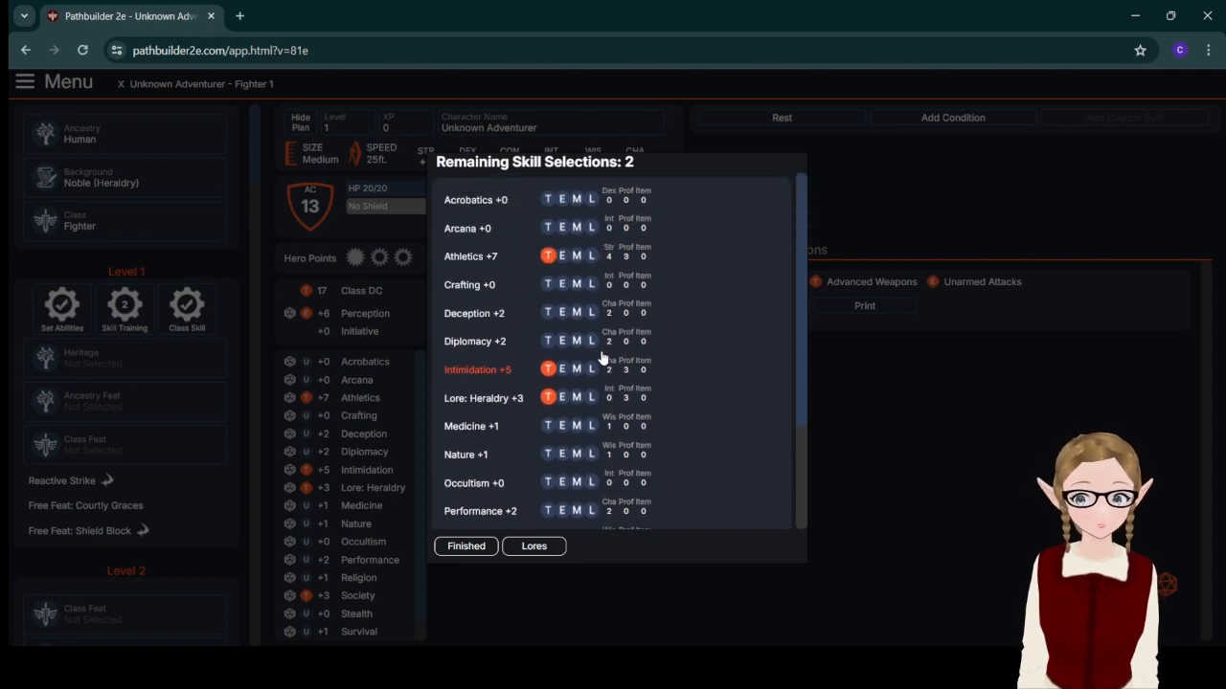
pyautogui.click(548, 341)
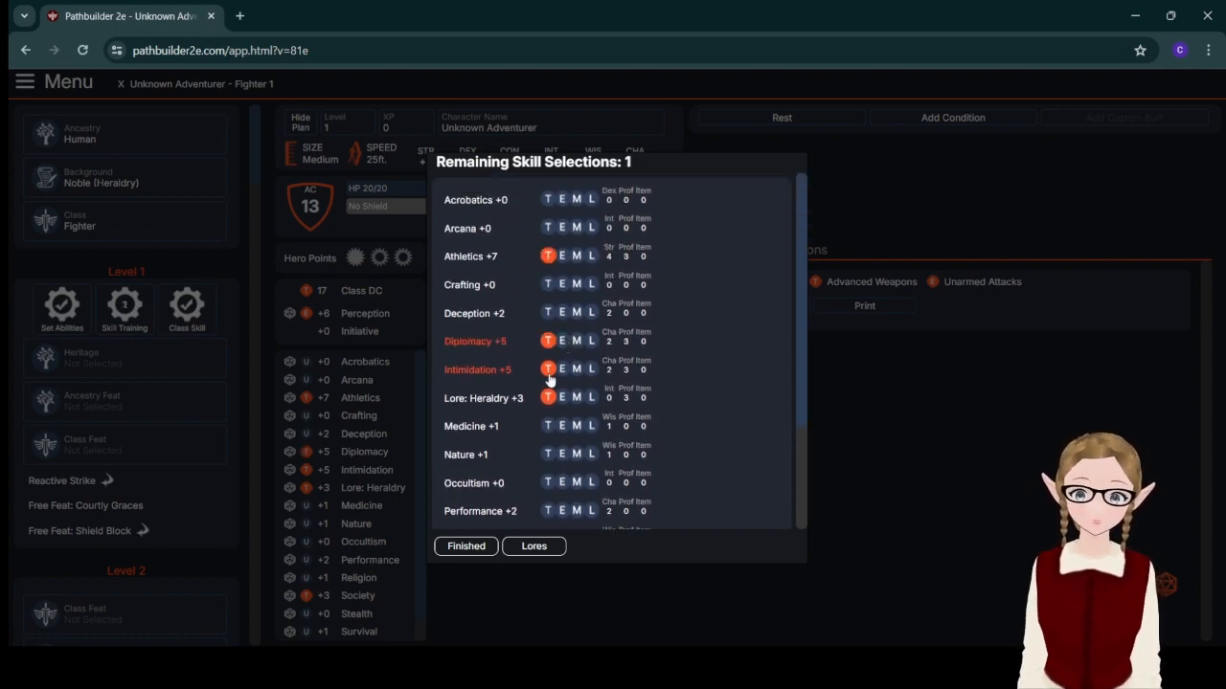
pyautogui.scroll(-2, 551, 383)
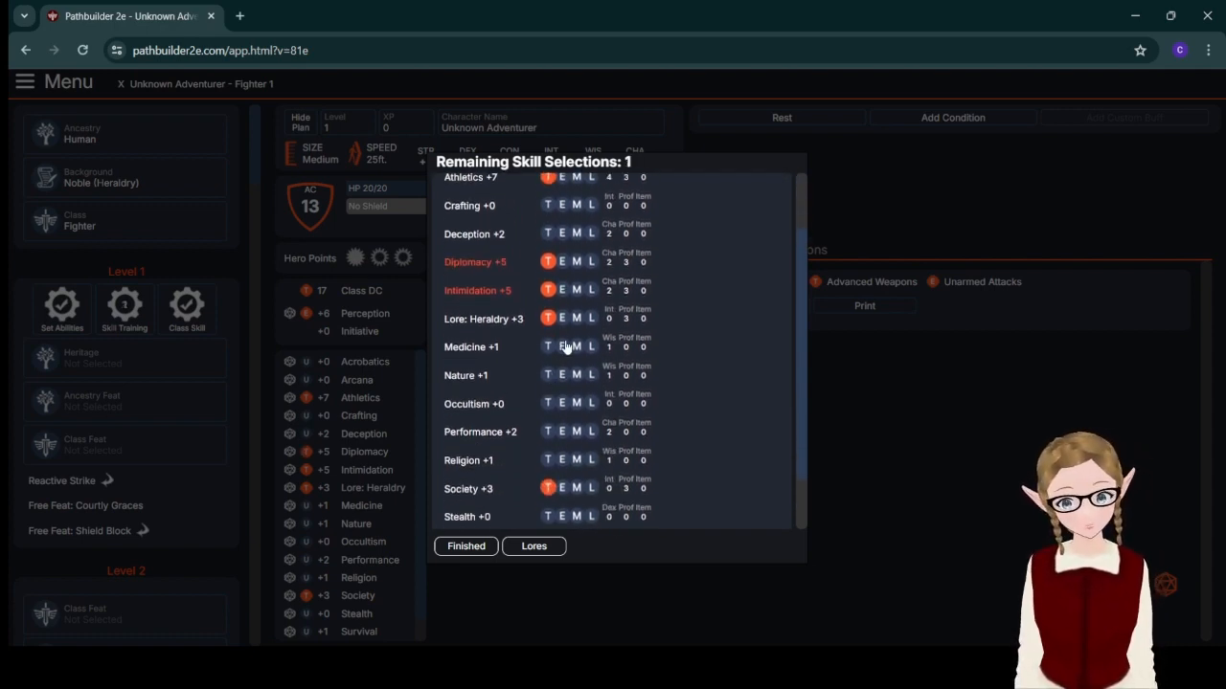
pyautogui.click(565, 346)
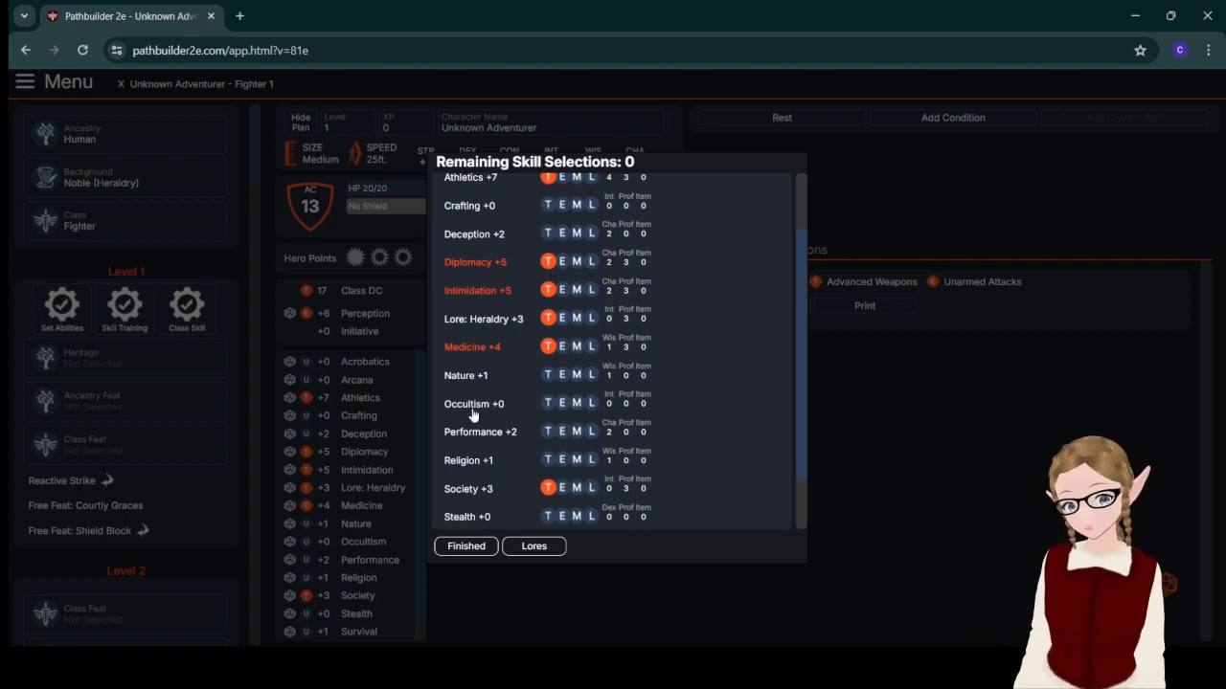
pyautogui.click(467, 547)
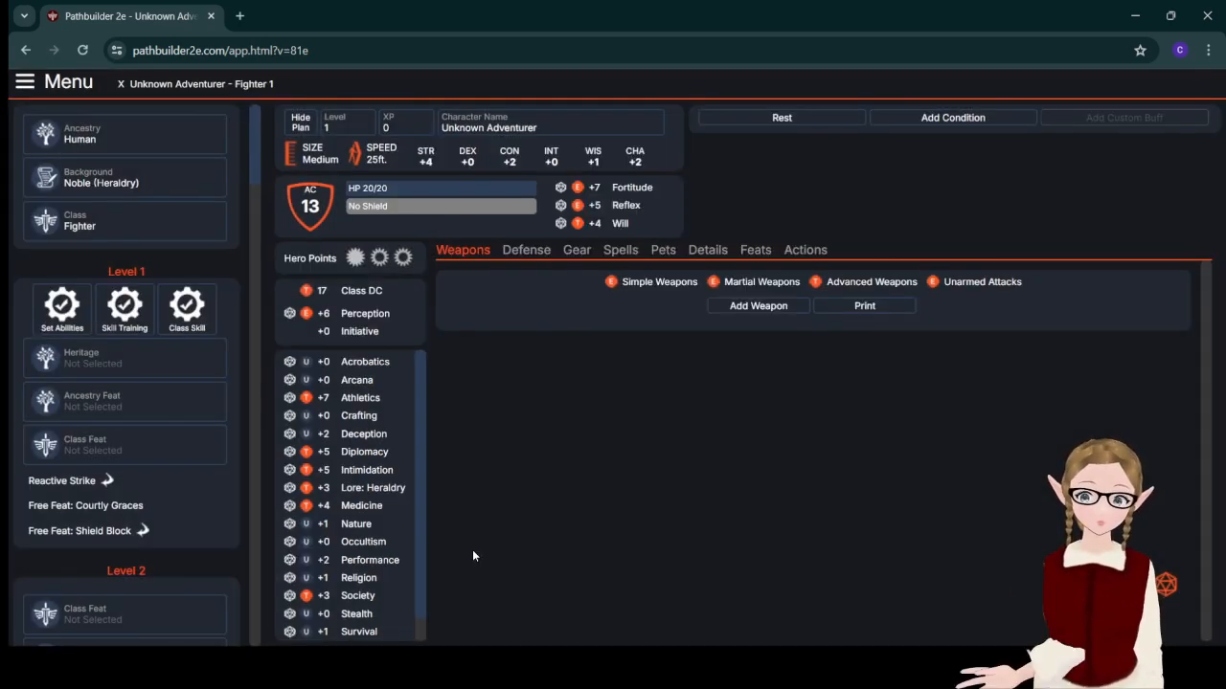
# - Compare the Skilled and Versatile human heritages and choose Versatile Heritage for the character
pyautogui.click(125, 362)
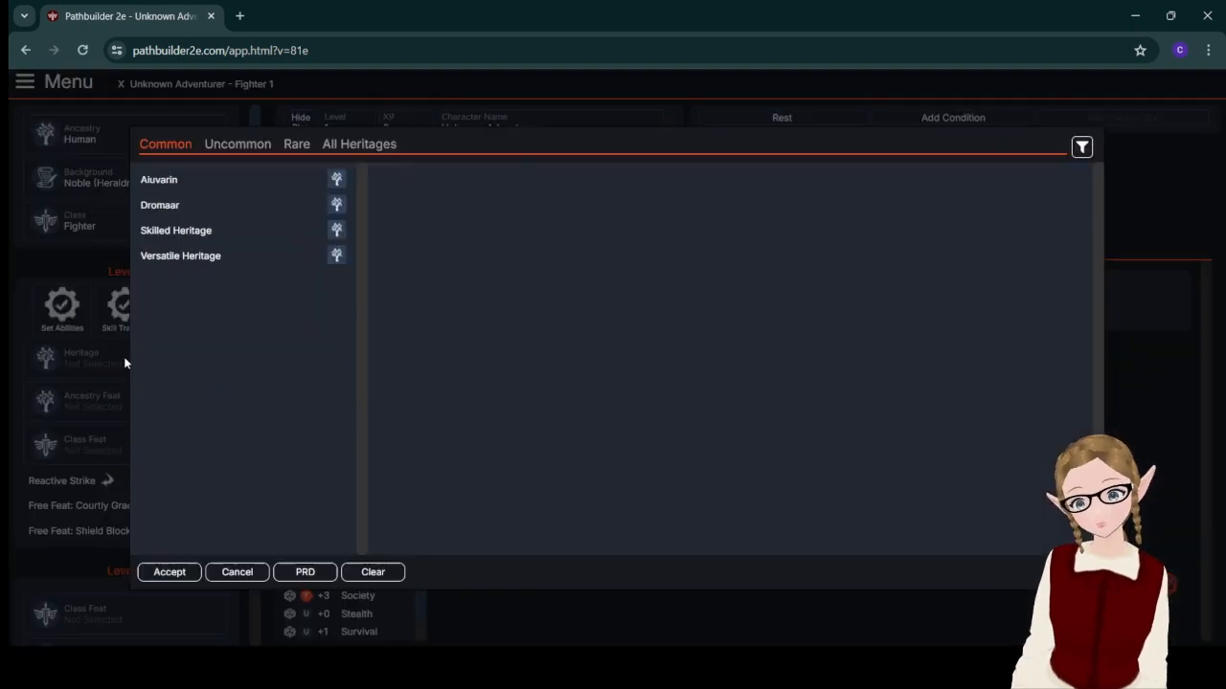
pyautogui.click(183, 258)
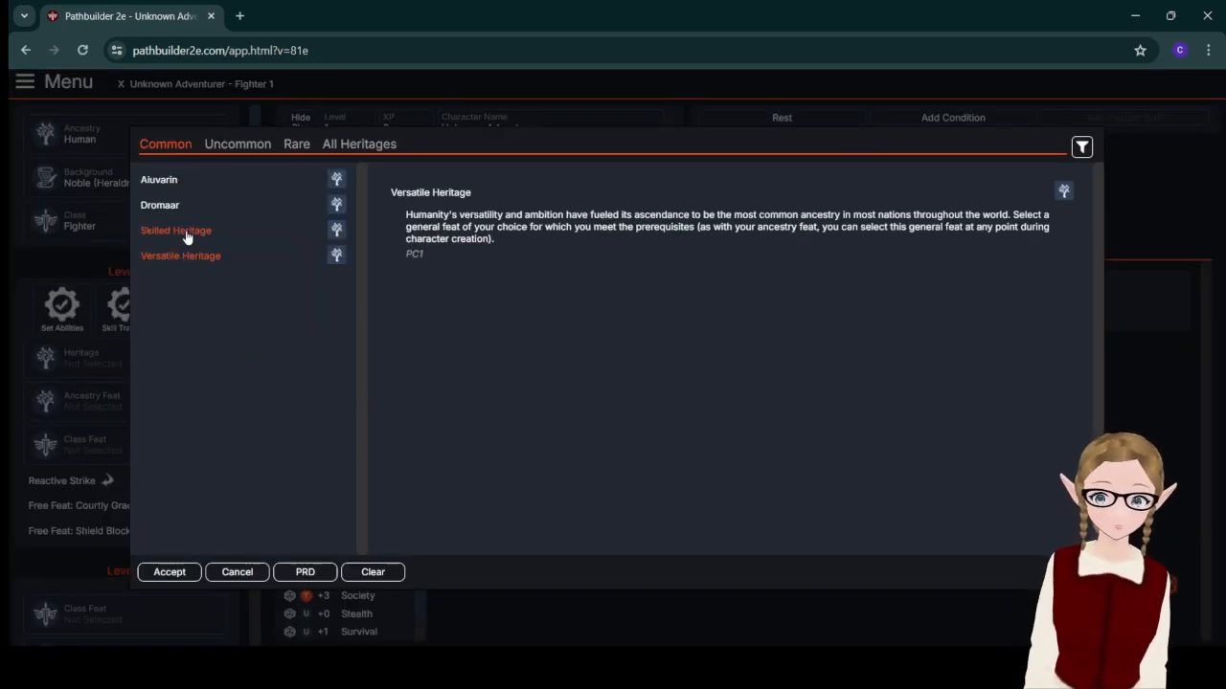
pyautogui.click(187, 238)
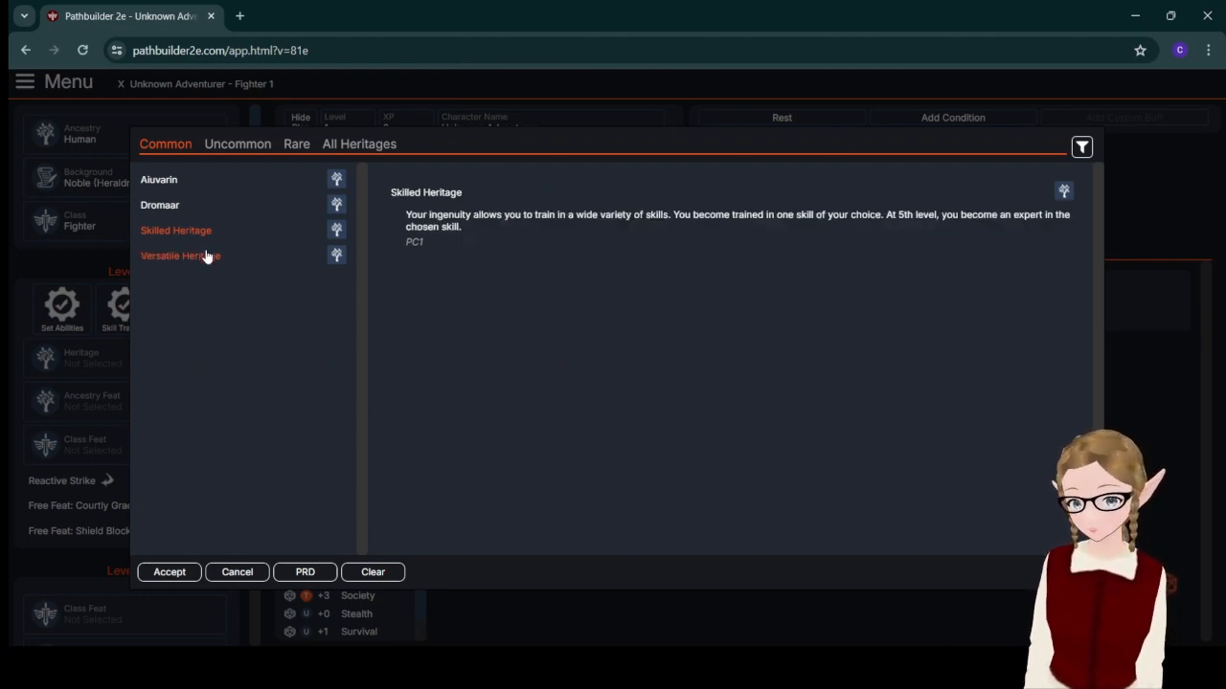
pyautogui.click(205, 256)
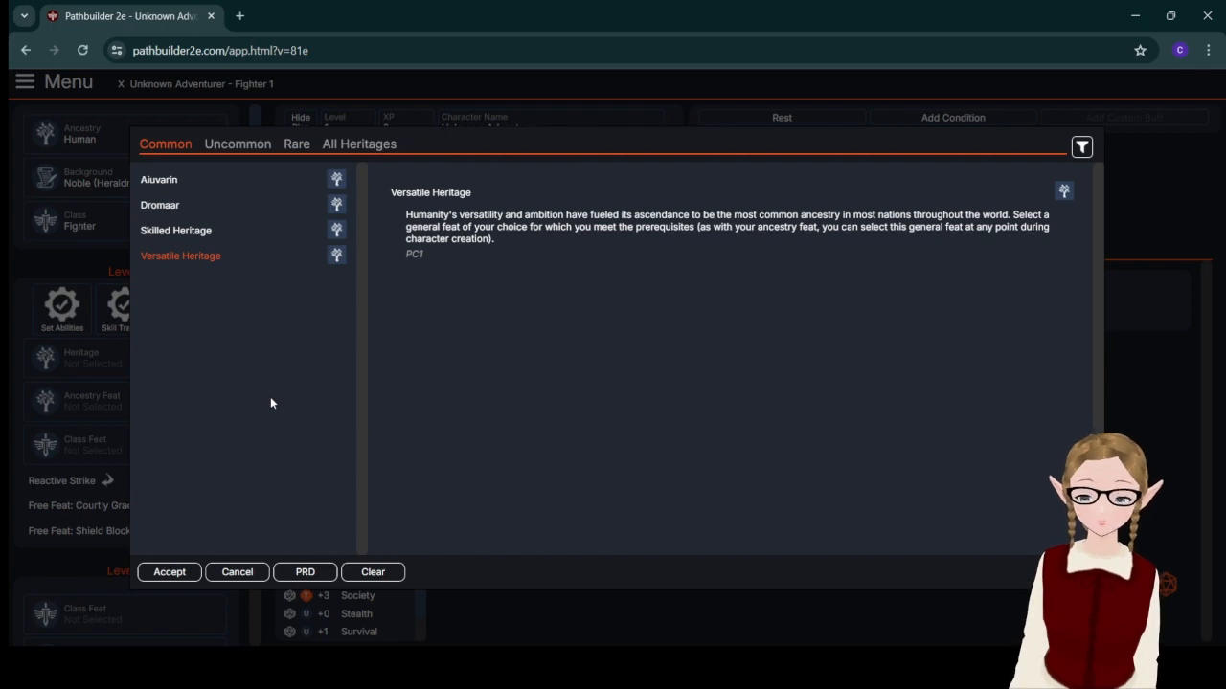
pyautogui.click(174, 578)
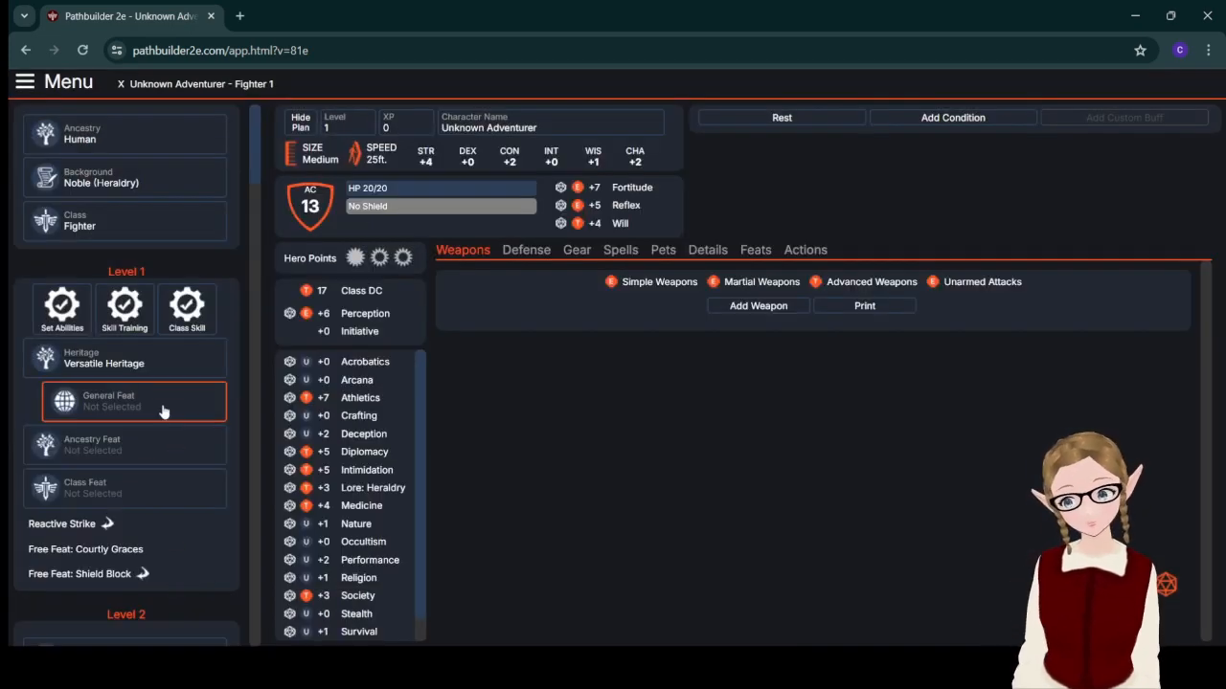
# - Look through the general feats available from Versatile Heritage and read the Ride feat's description
pyautogui.click(164, 410)
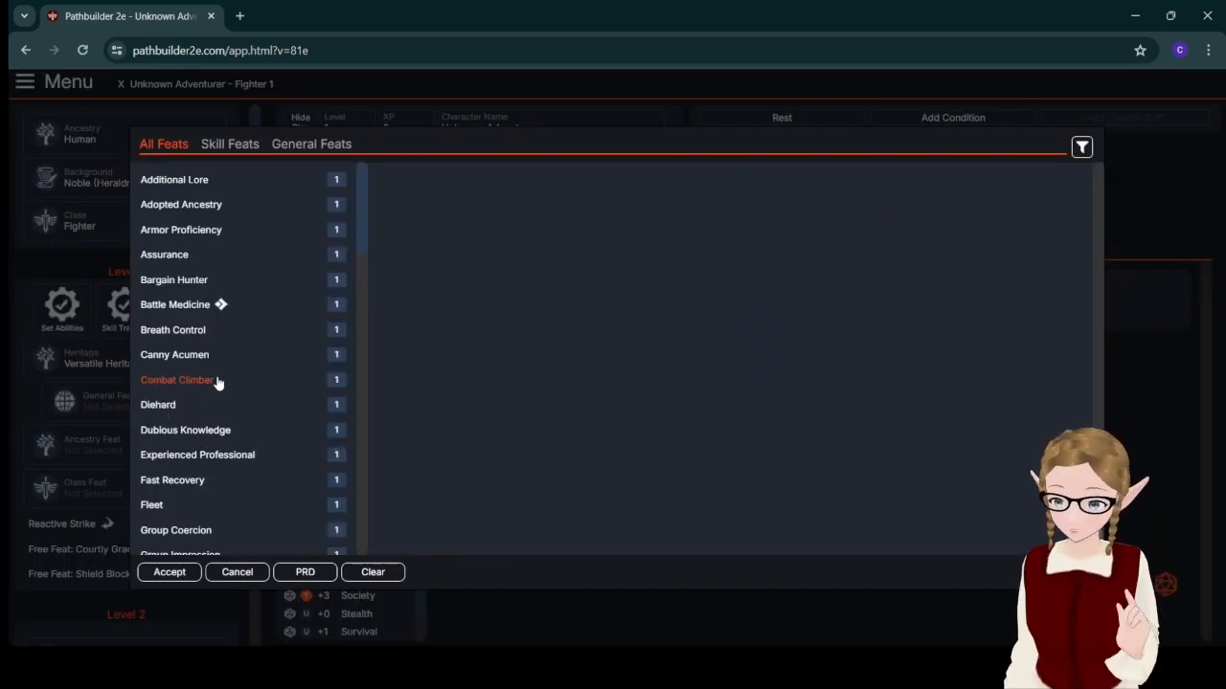
pyautogui.scroll(-1, 218, 382)
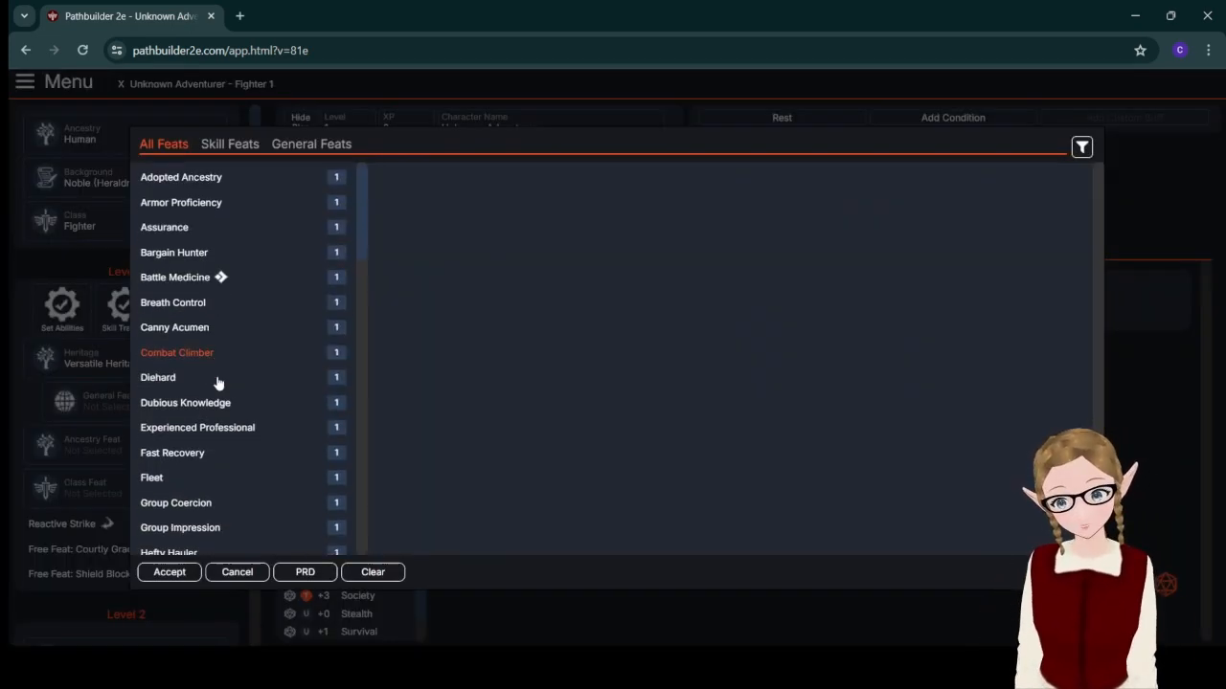
pyautogui.scroll(1, 219, 383)
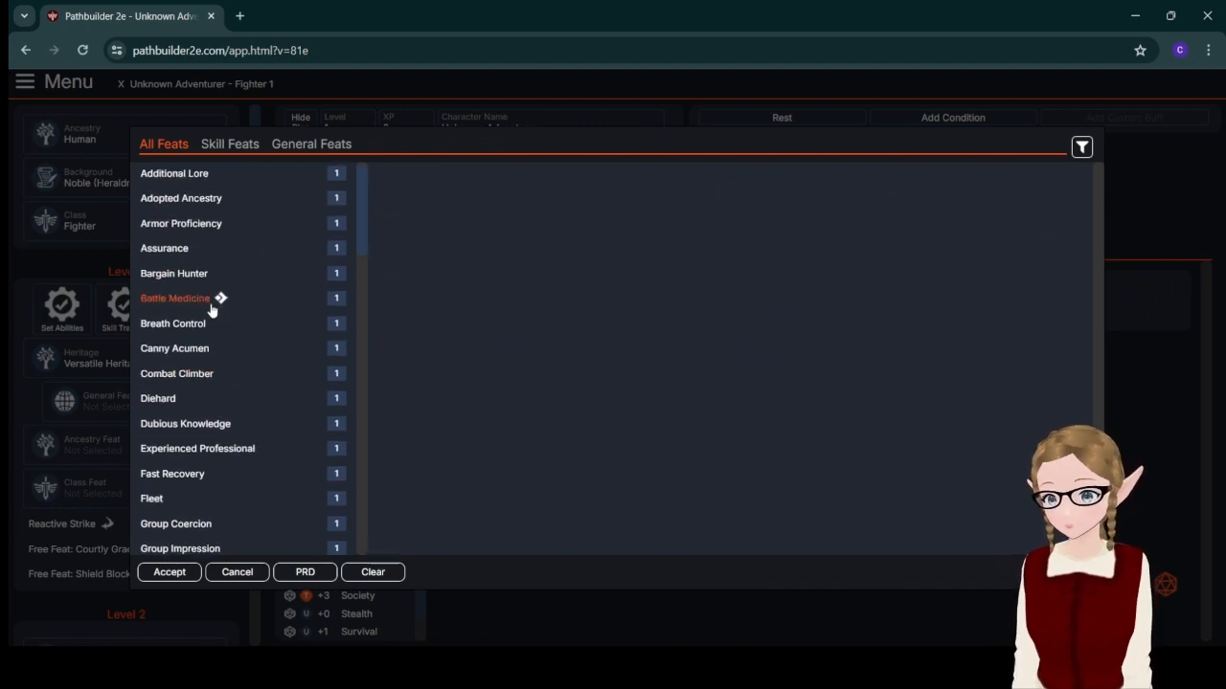
pyautogui.scroll(-3, 203, 407)
pyautogui.scroll(-3, 203, 407)
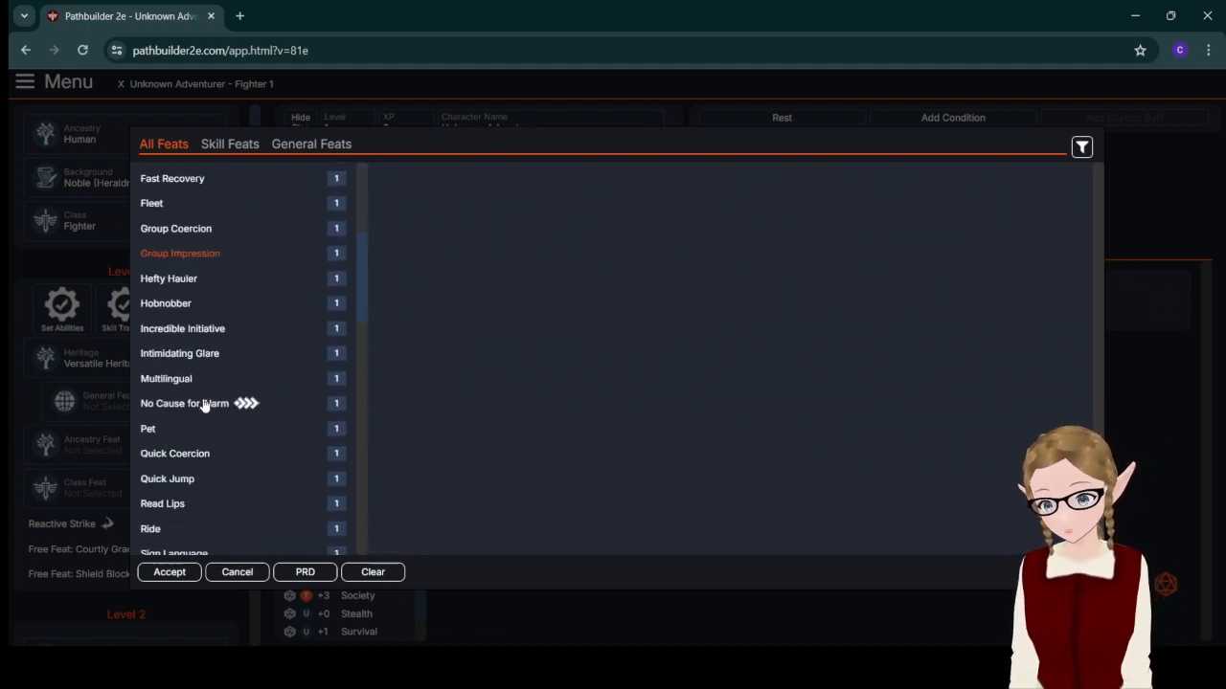
pyautogui.scroll(-3, 203, 407)
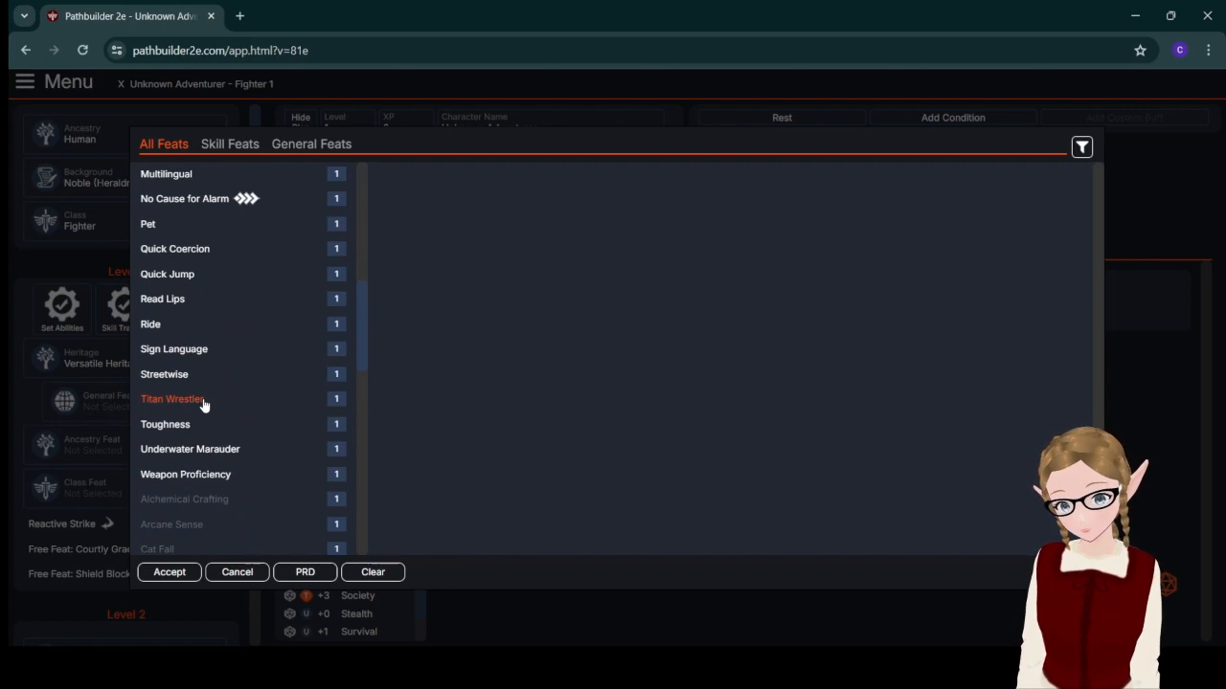
pyautogui.scroll(2, 203, 407)
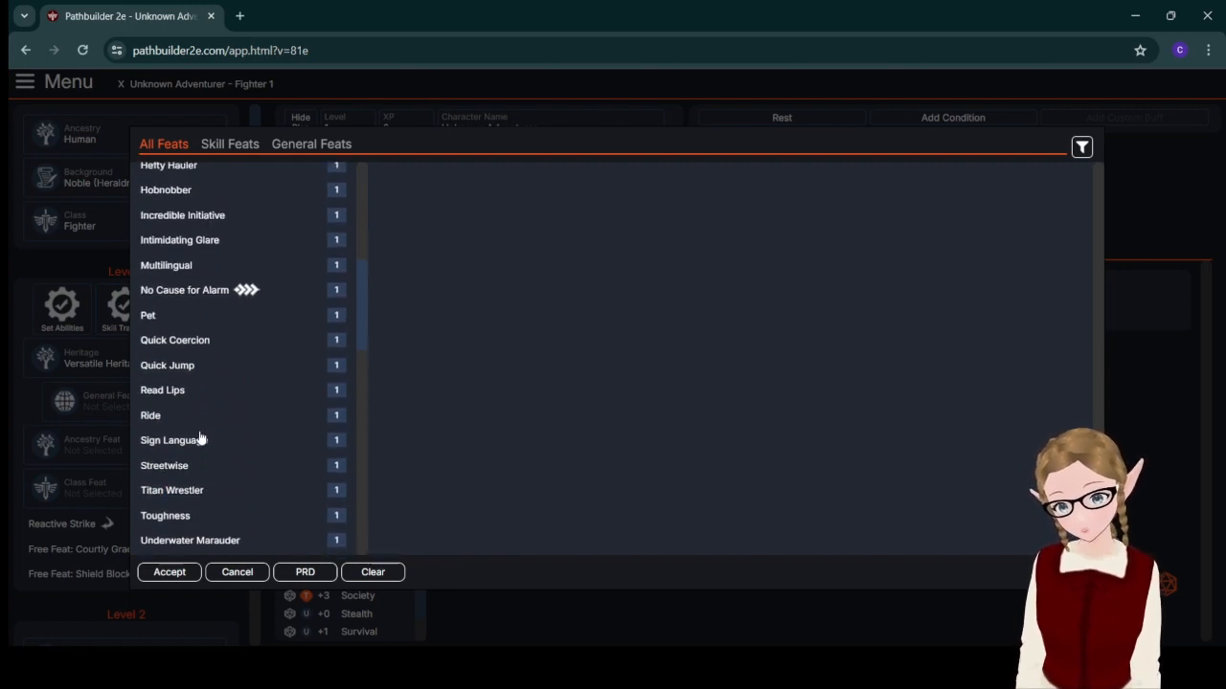
pyautogui.click(165, 425)
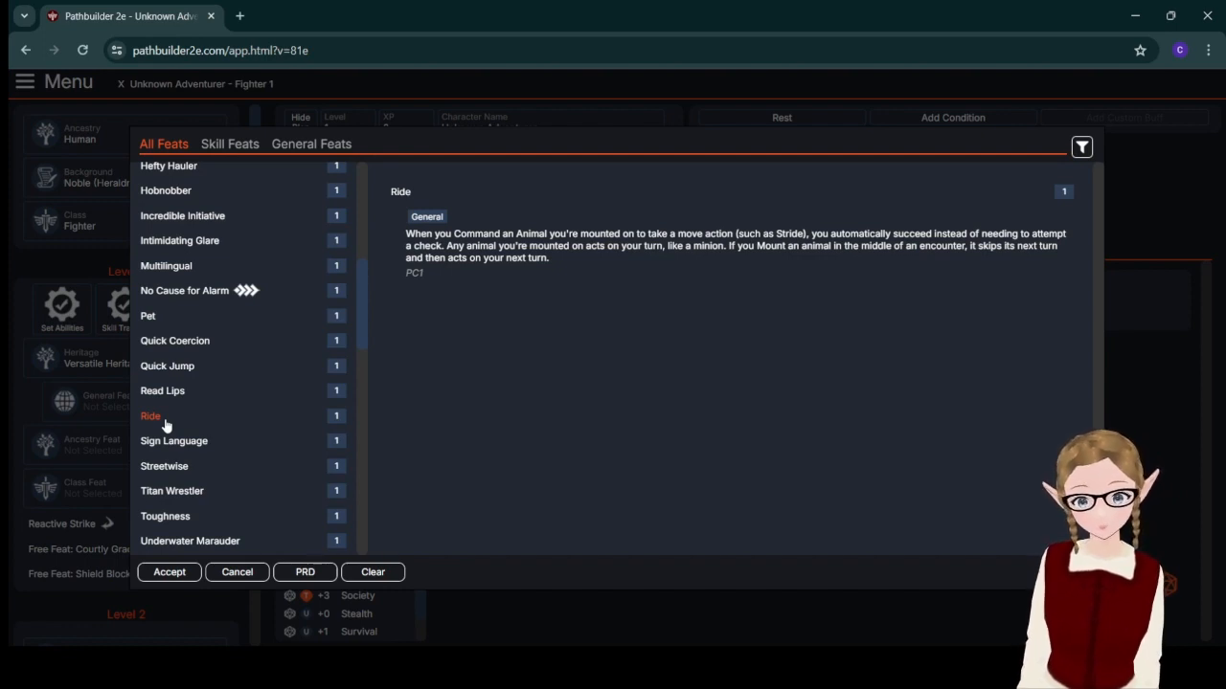
pyautogui.scroll(1, 165, 425)
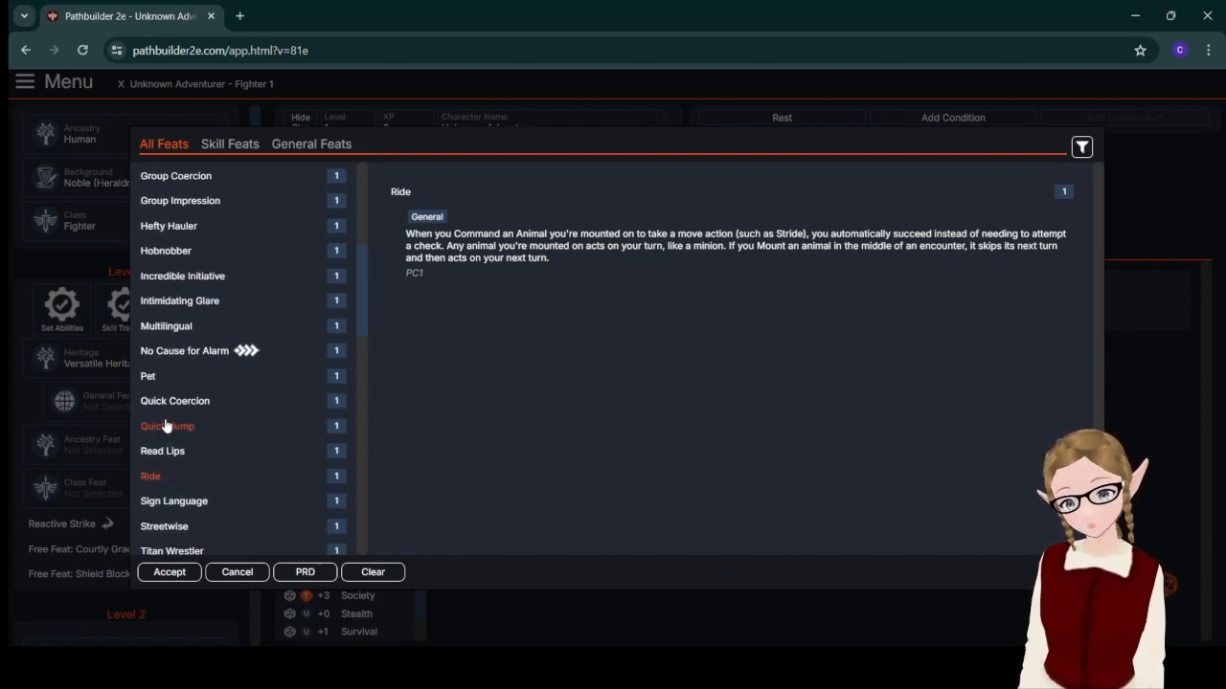
pyautogui.scroll(3, 164, 425)
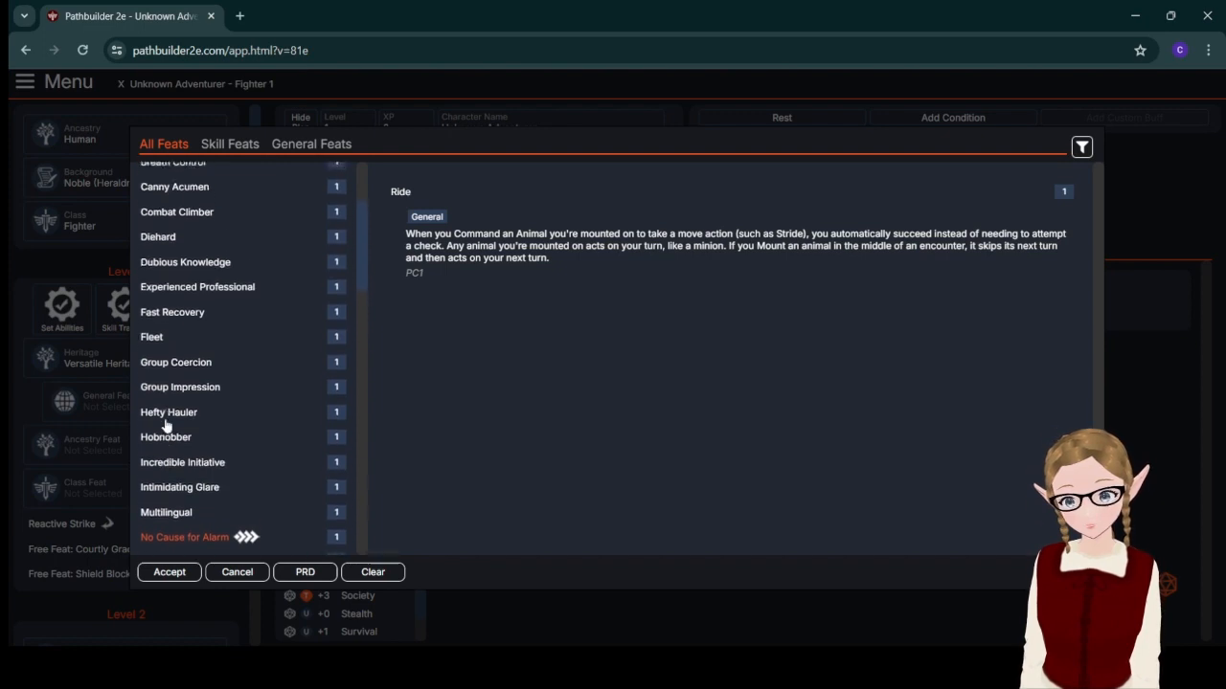
pyautogui.scroll(1, 164, 425)
pyautogui.scroll(2, 164, 425)
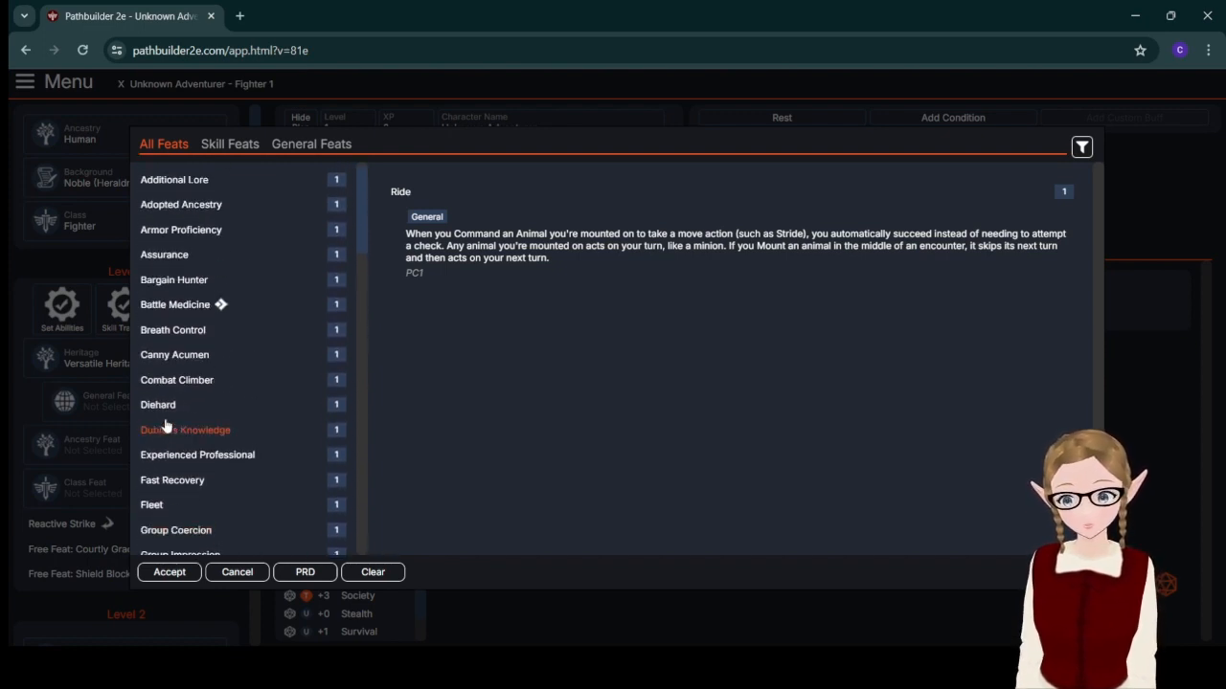
# - Choose Battle Medicine as the general feat granted by Versatile Heritage
pyautogui.click(176, 307)
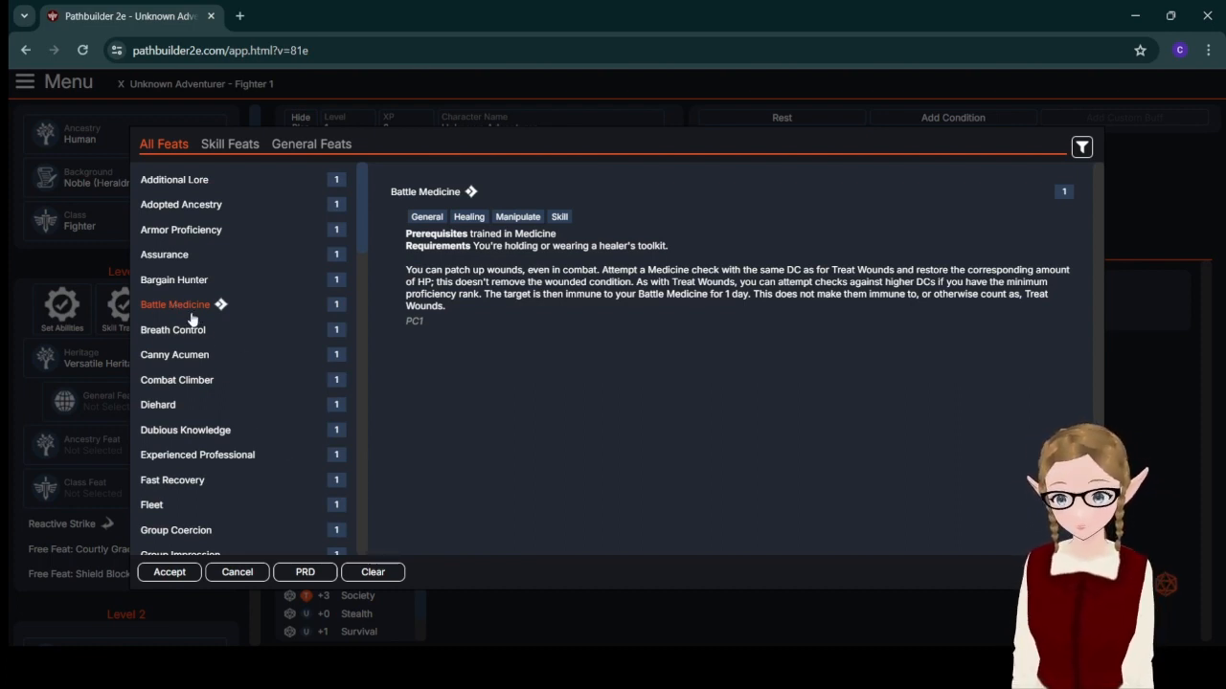
pyautogui.scroll(-5, 197, 321)
pyautogui.scroll(-3, 191, 319)
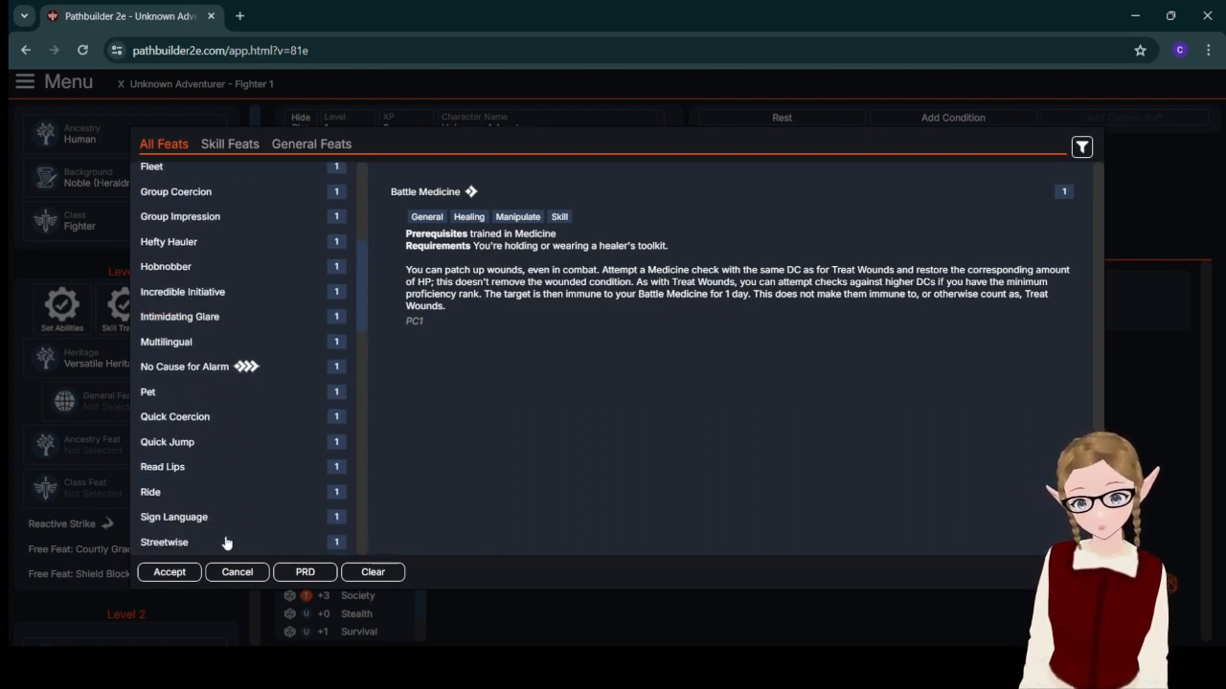
pyautogui.click(187, 574)
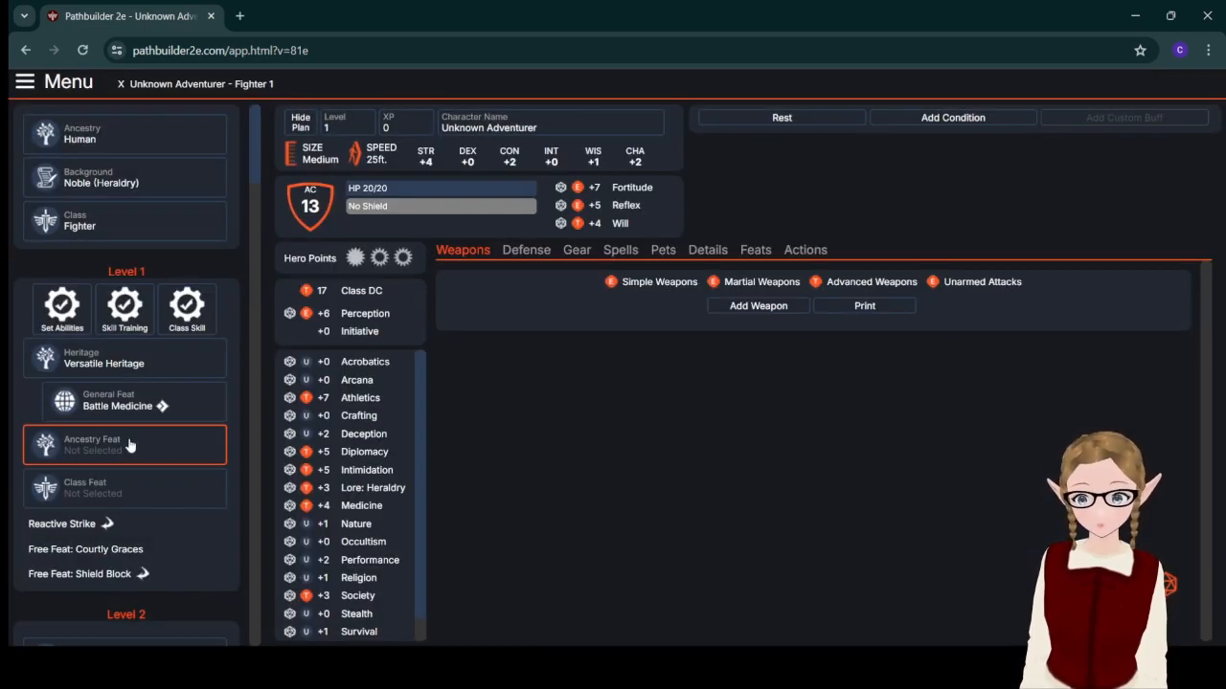
# - Read Unconventional Weaponry among the human ancestry feats and choose Natural Ambition as the level 1 ancestry feat
pyautogui.click(114, 432)
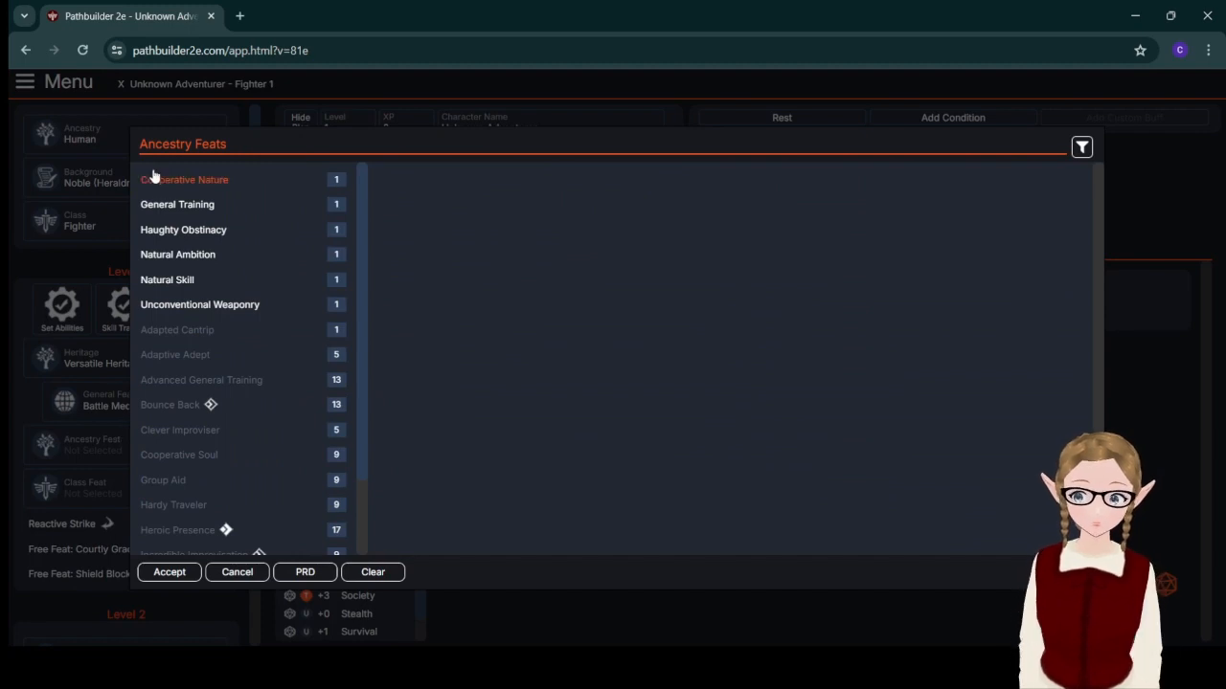
pyautogui.click(191, 307)
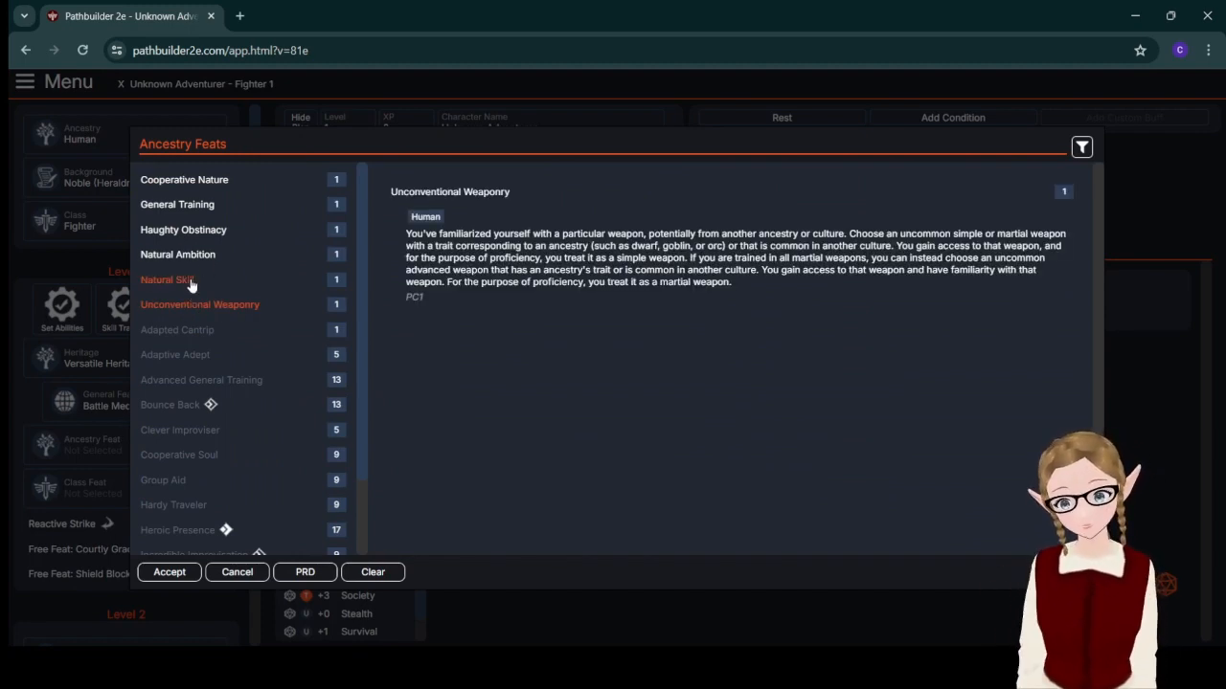
pyautogui.click(189, 260)
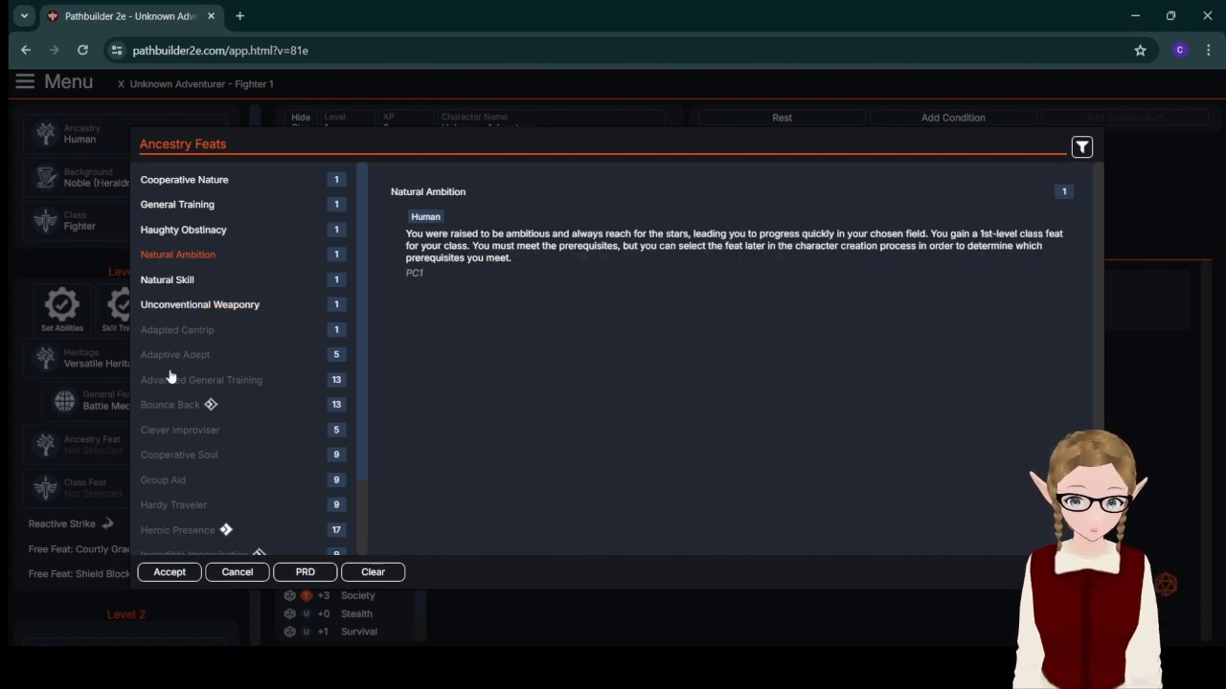
pyautogui.click(172, 572)
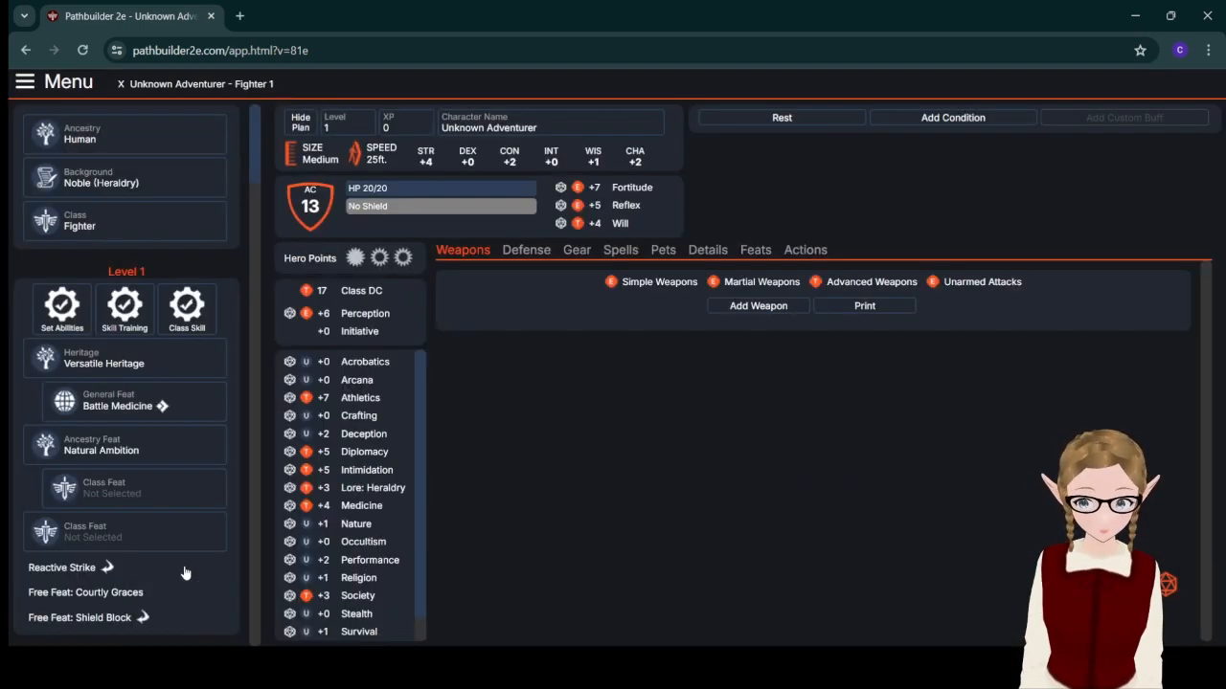
# - Compare the level 1 fighter feats and choose Combat Assessment as the class feat granted by Natural Ambition
pyautogui.click(160, 499)
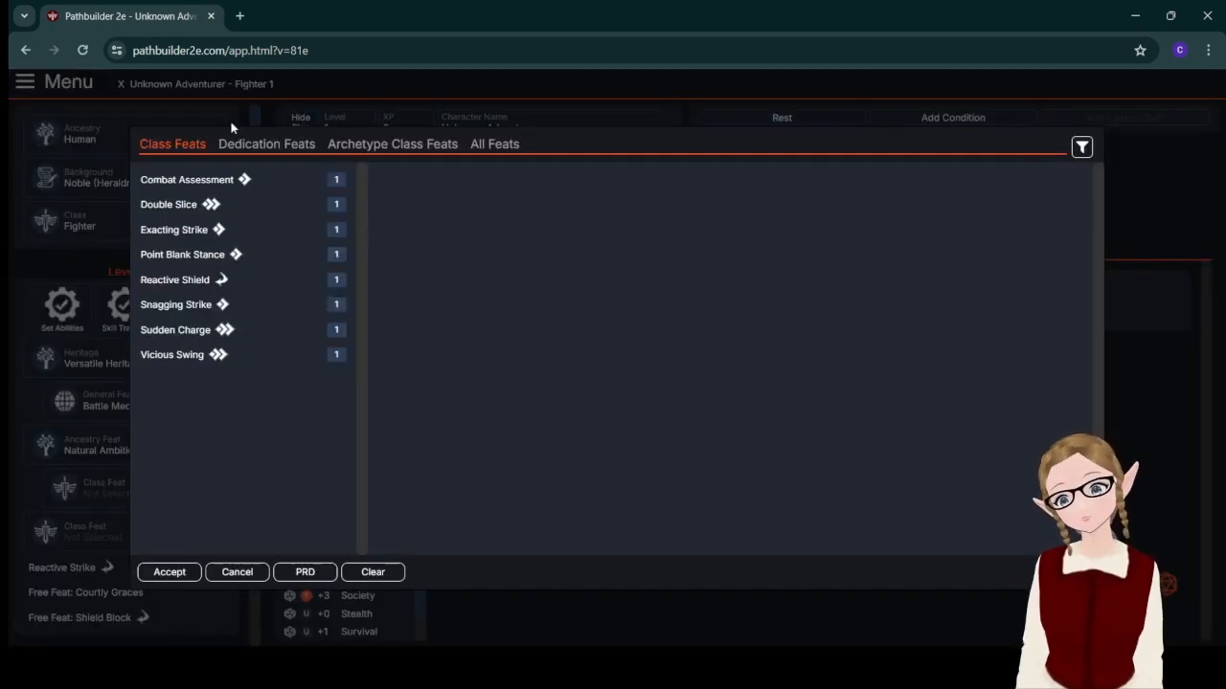
pyautogui.click(210, 182)
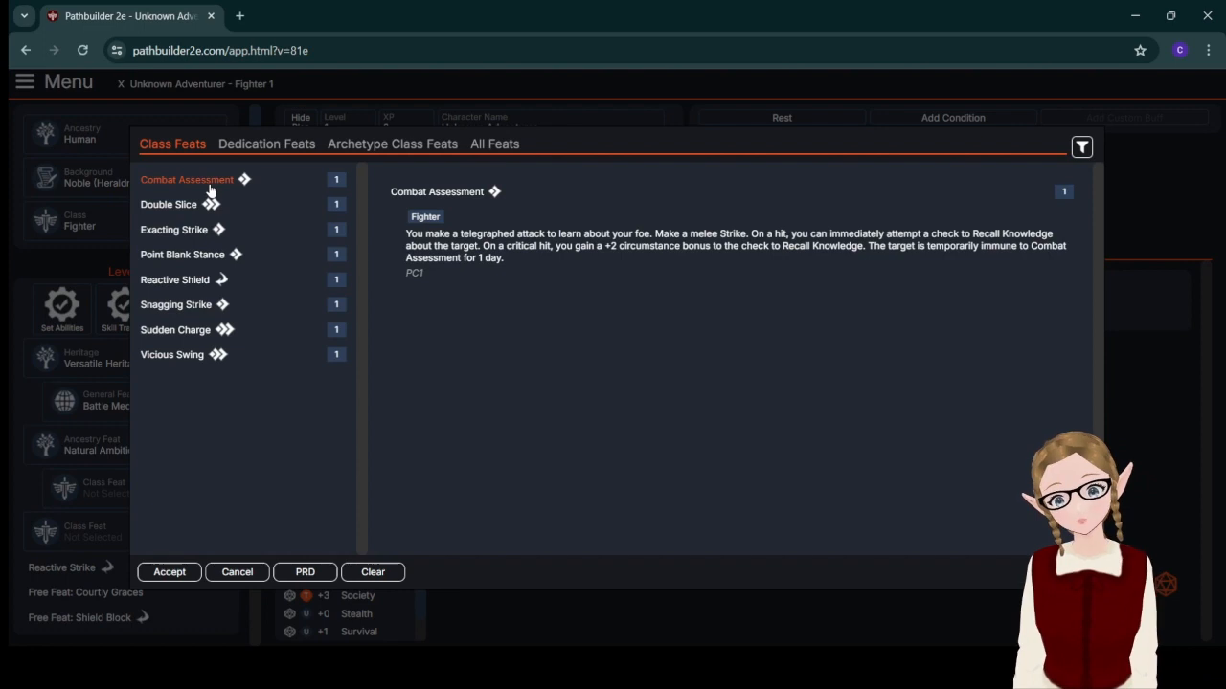
pyautogui.click(207, 230)
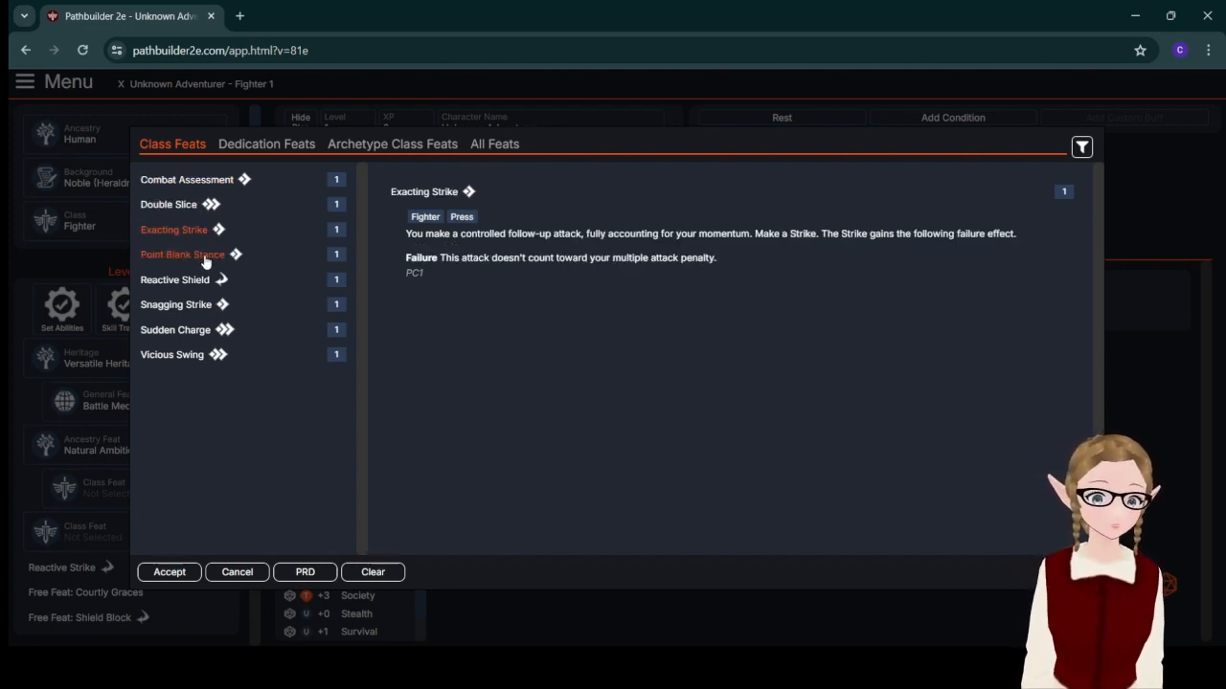
pyautogui.click(208, 257)
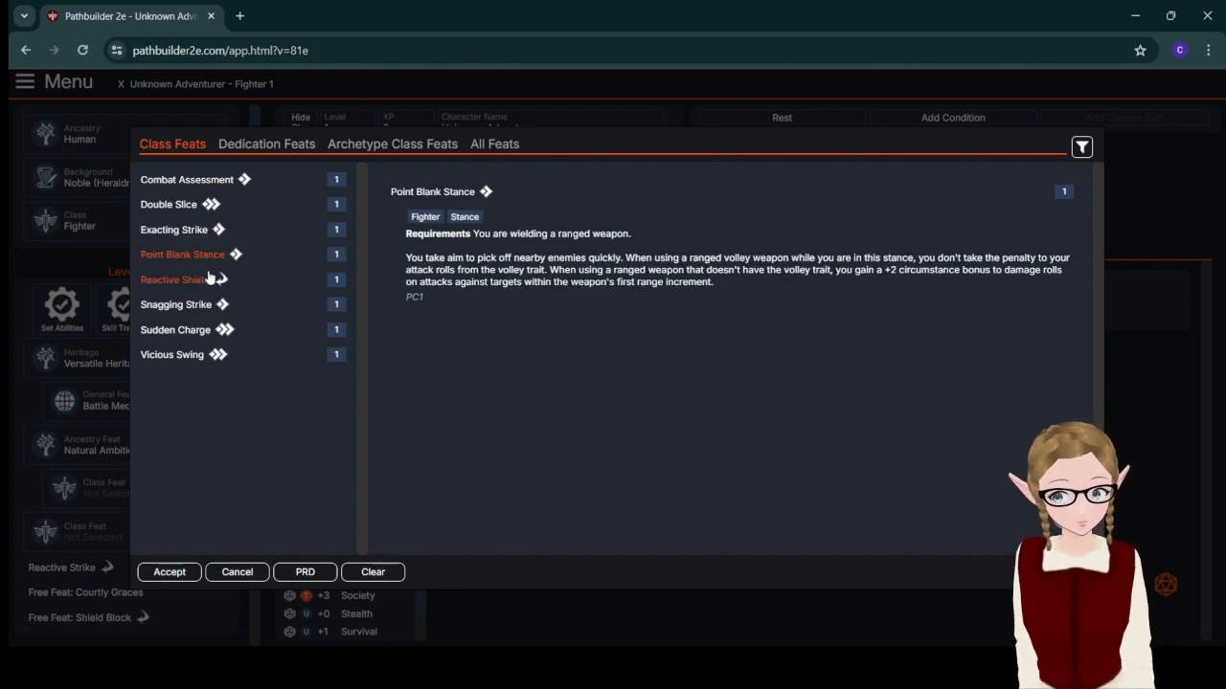
pyautogui.click(209, 279)
pyautogui.click(210, 306)
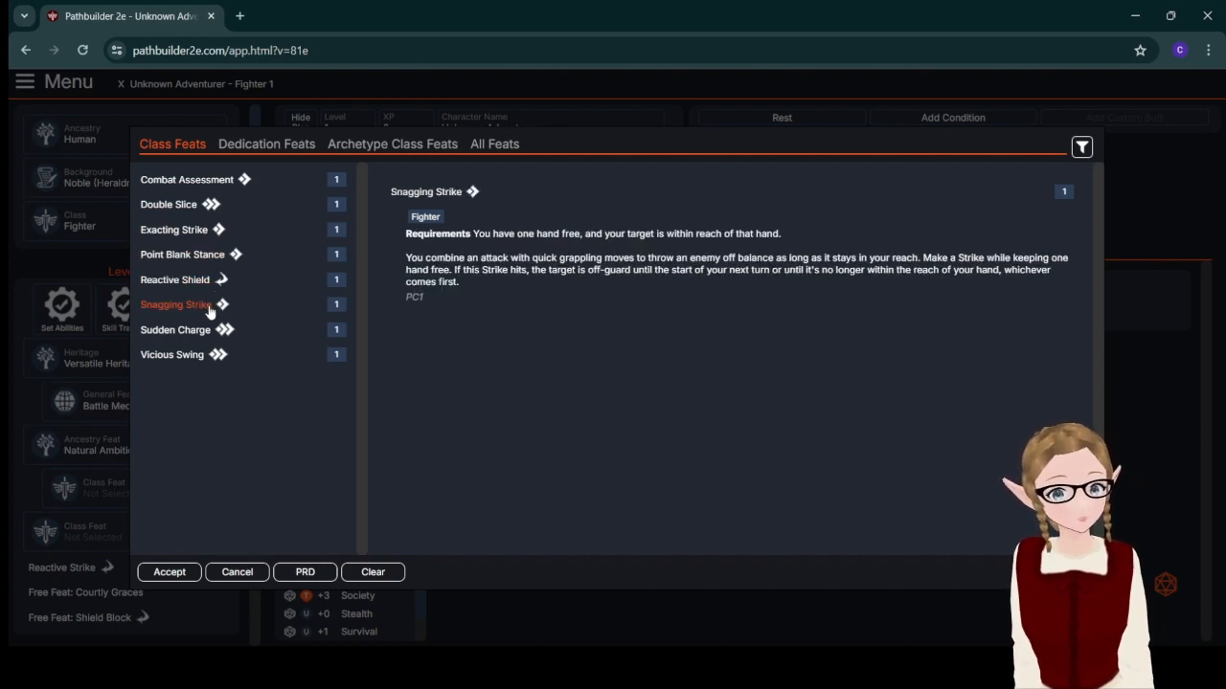
pyautogui.click(203, 333)
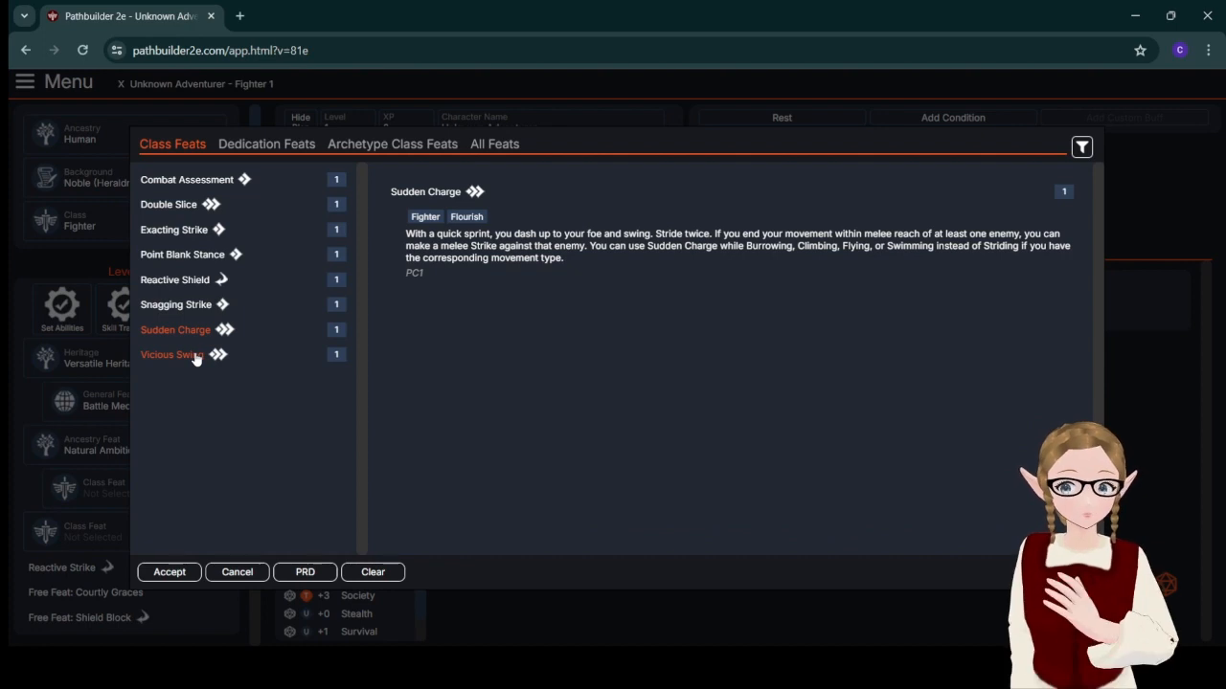
pyautogui.click(196, 358)
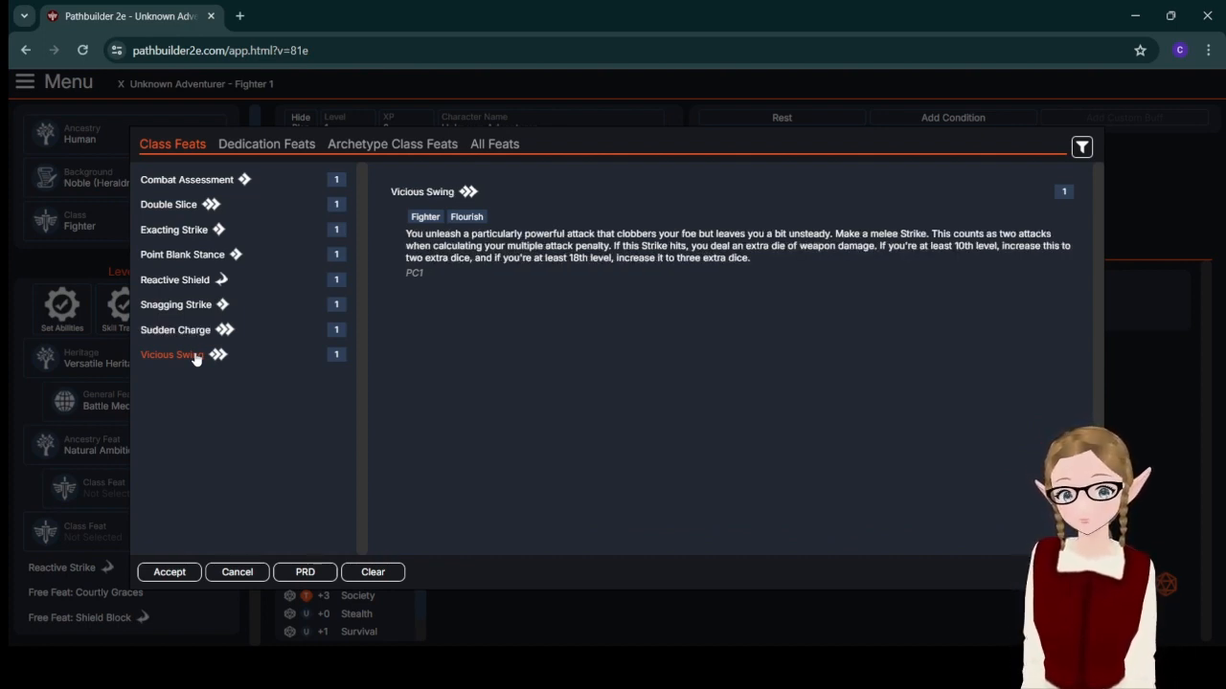
pyautogui.click(199, 179)
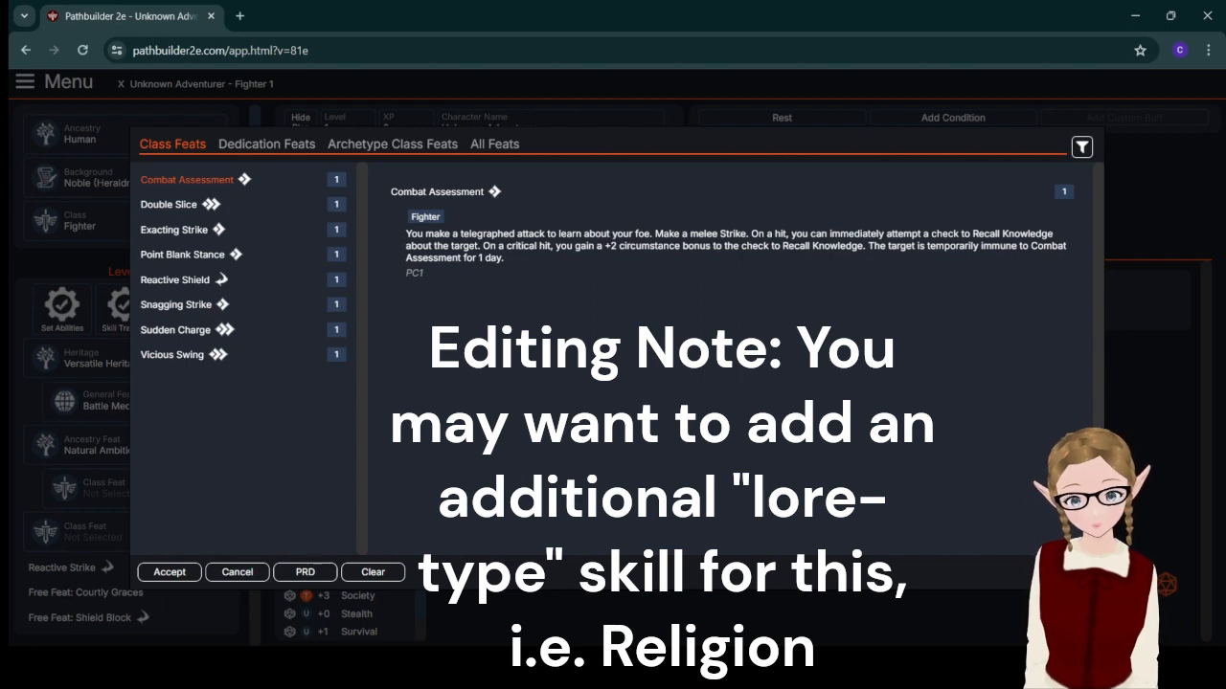
pyautogui.click(187, 572)
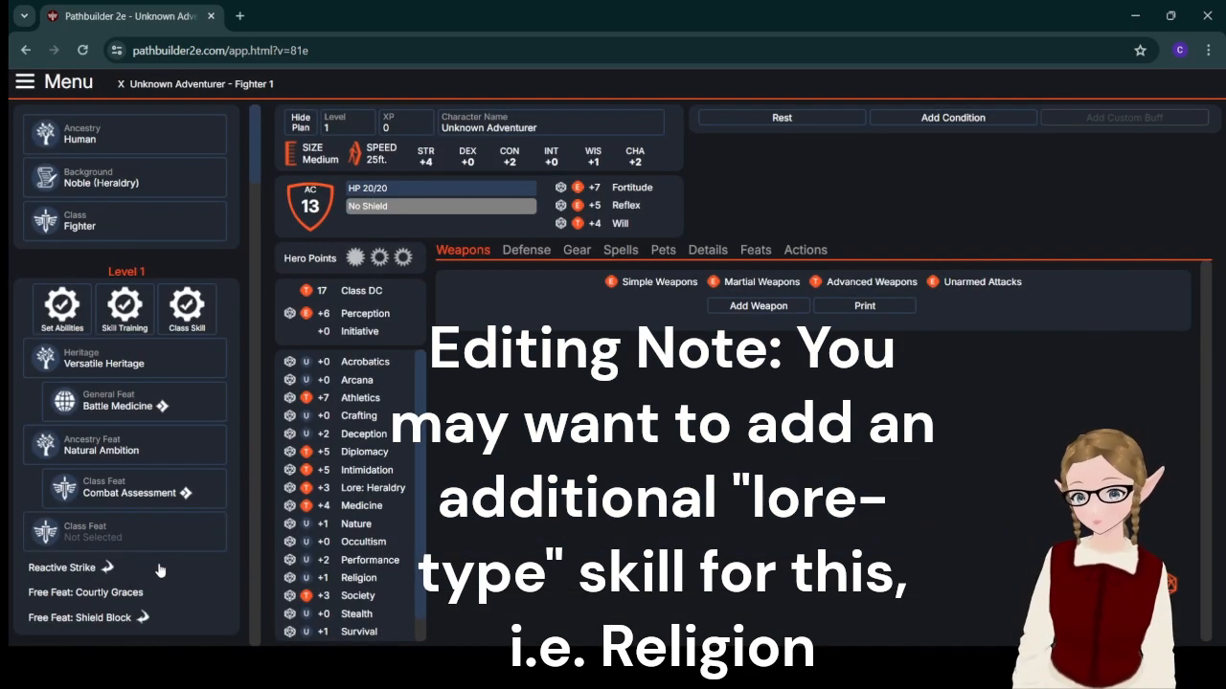
# - Choose Exacting Strike as the fighter's regular level 1 class feat
pyautogui.click(94, 533)
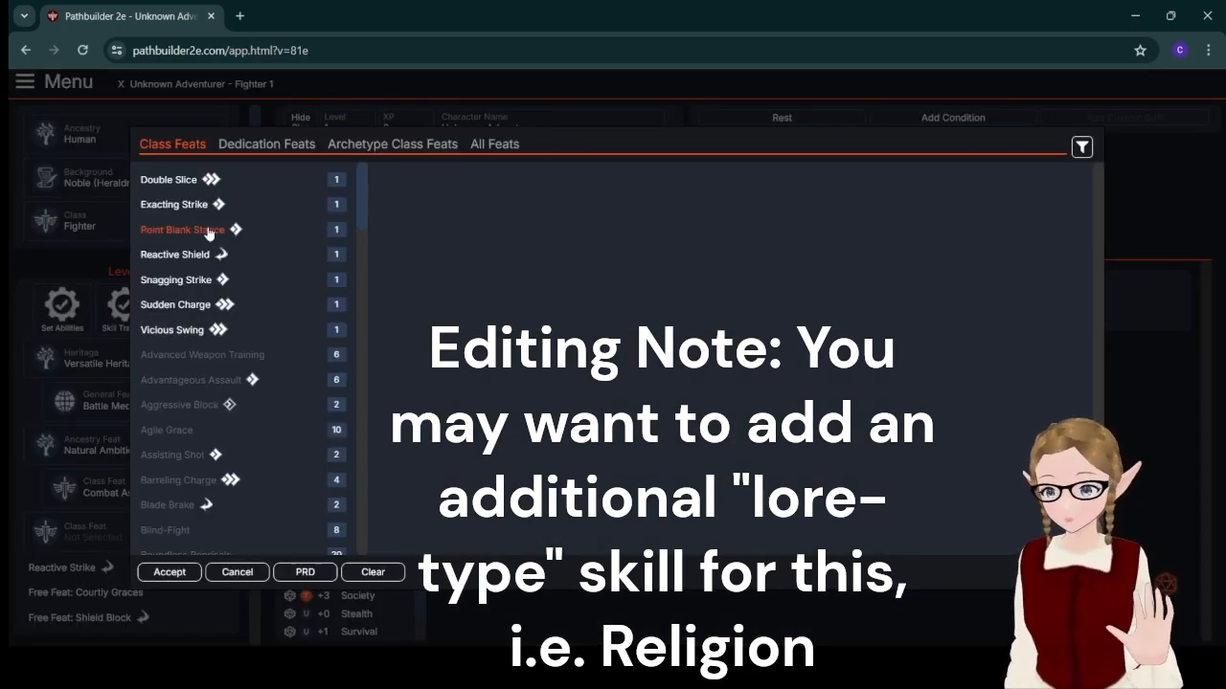
pyautogui.click(163, 207)
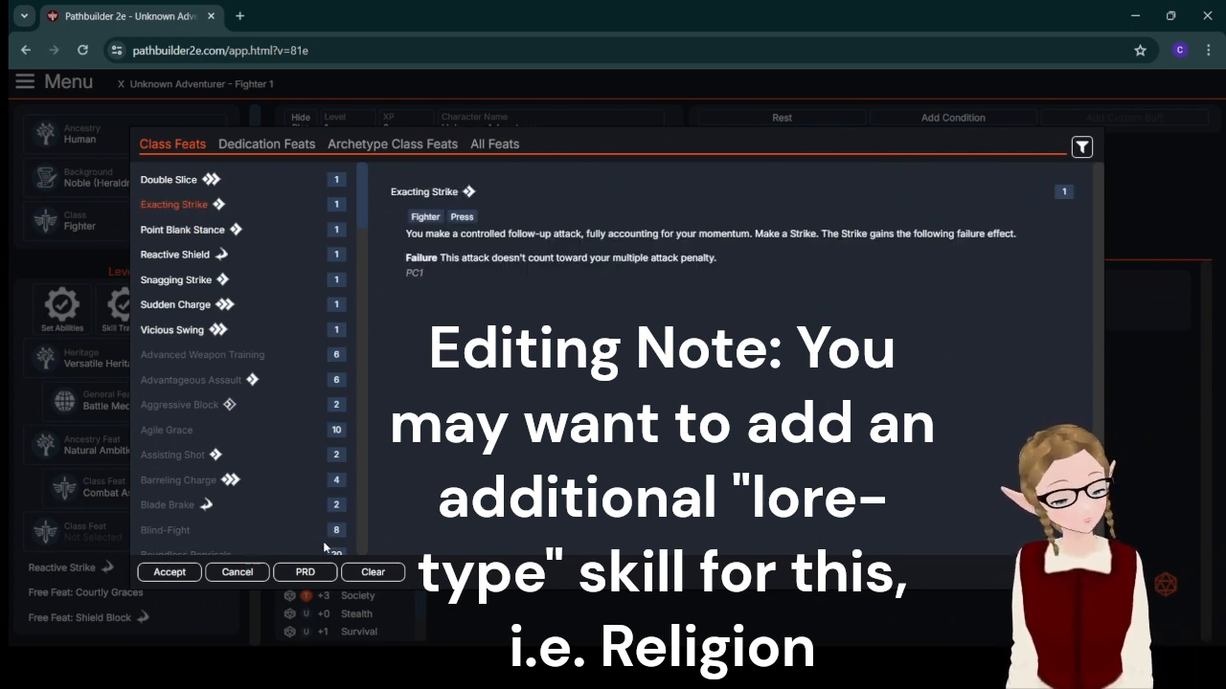
pyautogui.click(182, 575)
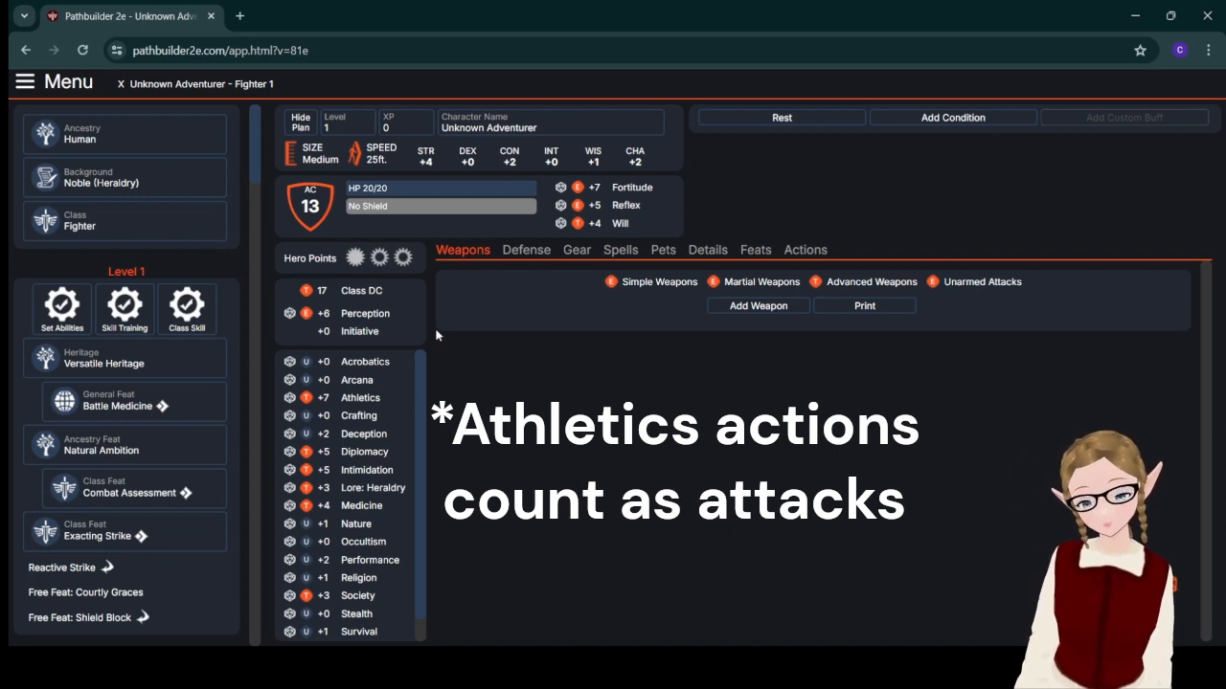
# - Compare the Half Plate and Splint Mail heavy armors and buy Chain Mail as the fighter's armor
pyautogui.click(515, 253)
pyautogui.click(474, 361)
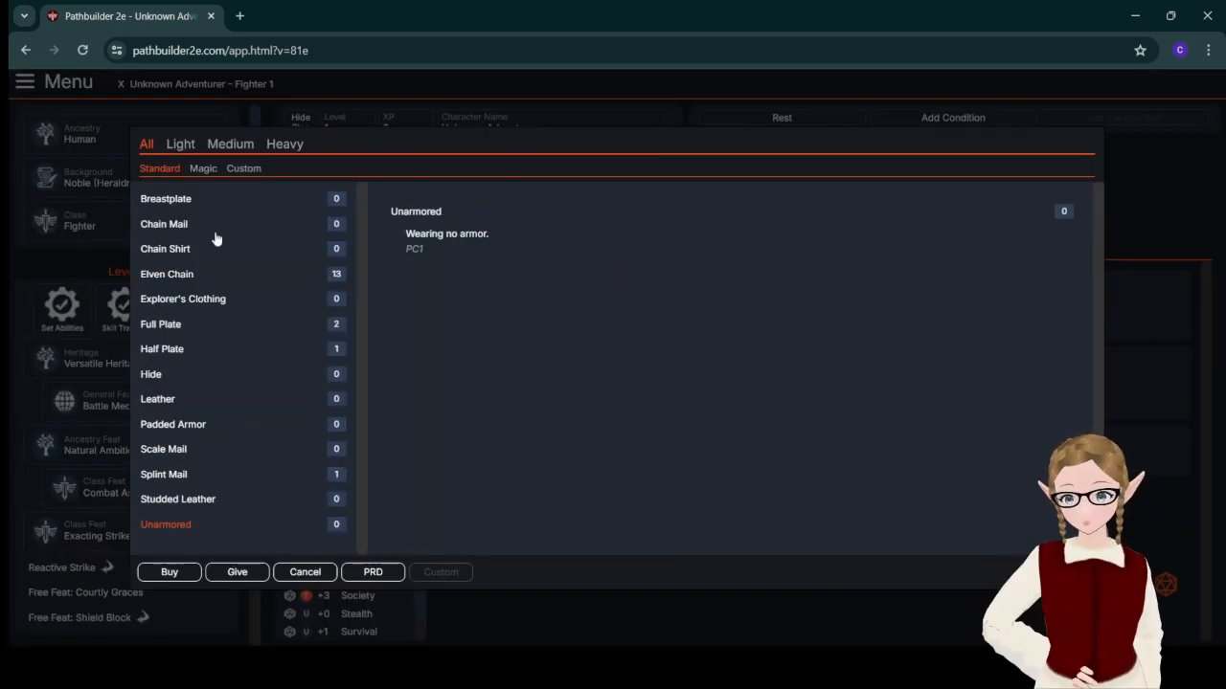
pyautogui.click(285, 144)
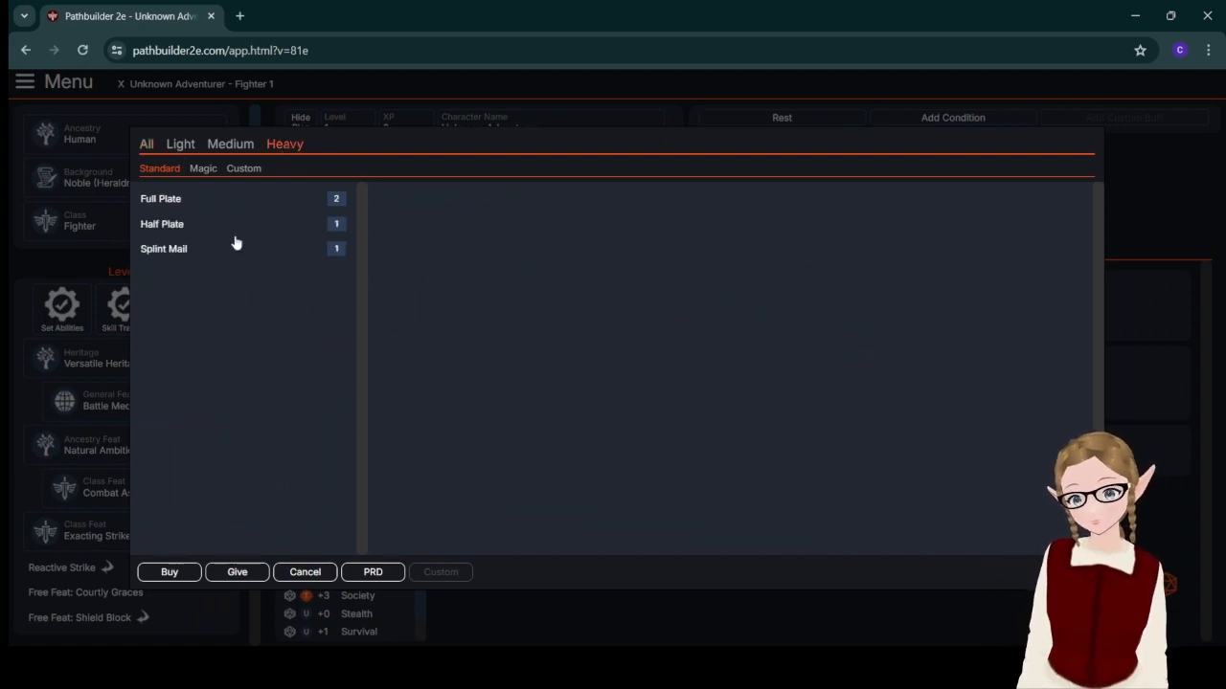
pyautogui.click(175, 234)
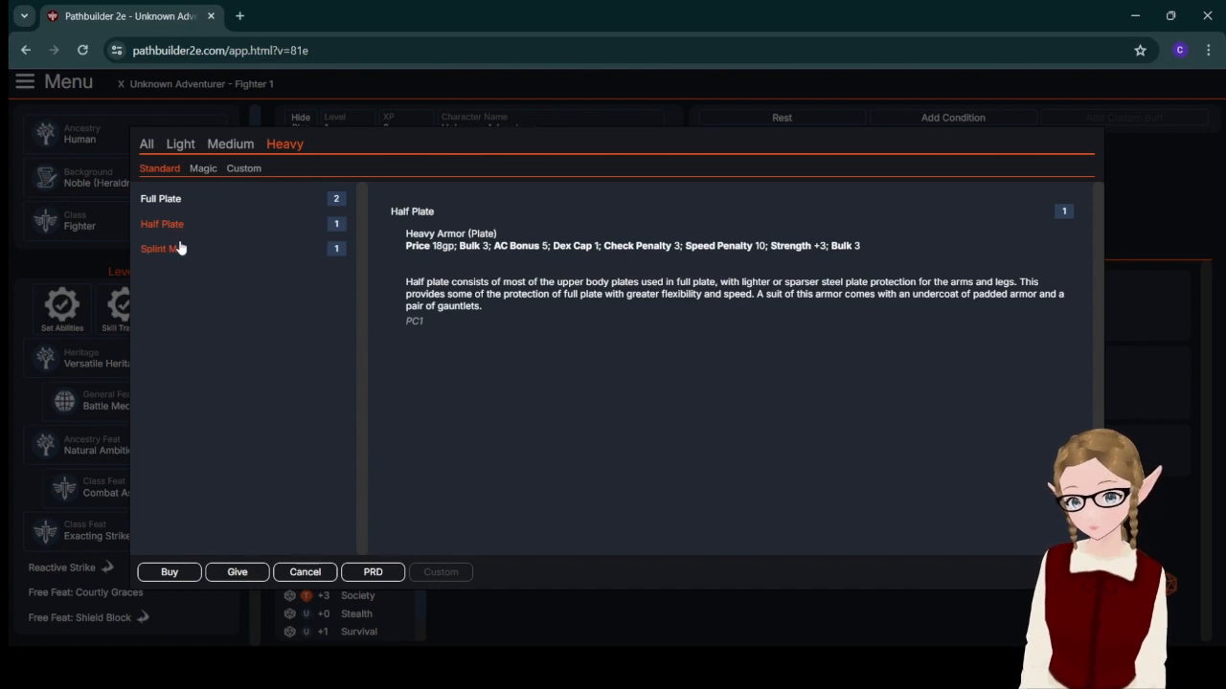
pyautogui.click(179, 248)
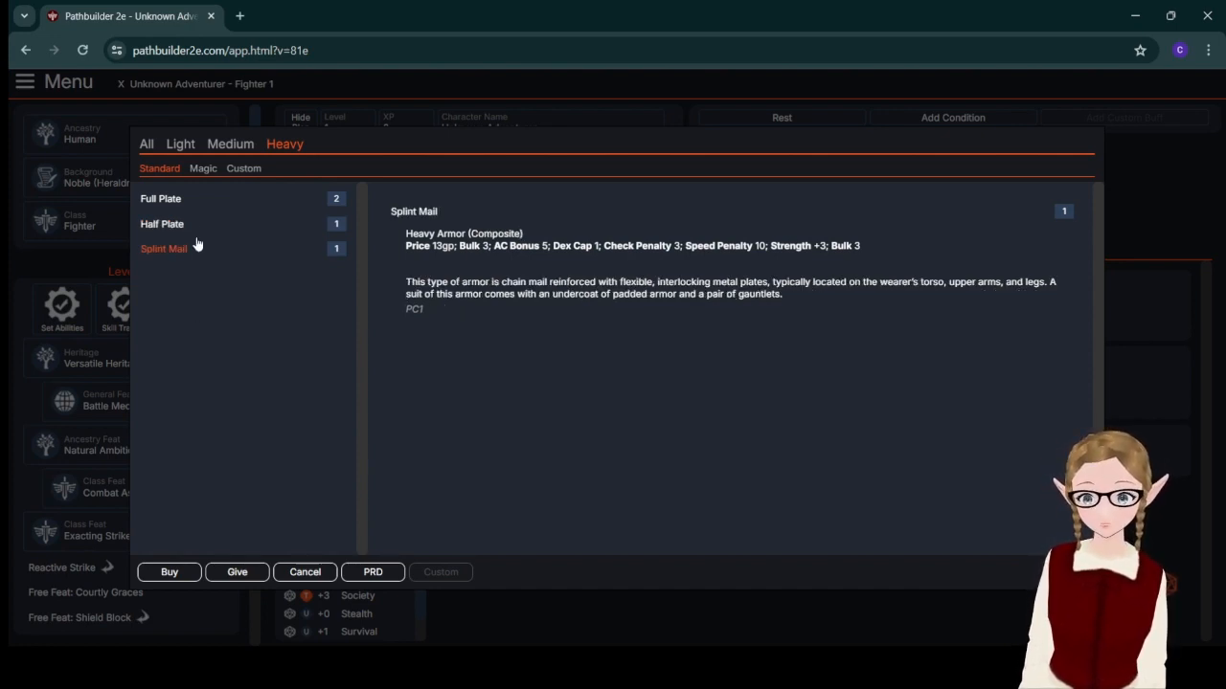
pyautogui.click(217, 150)
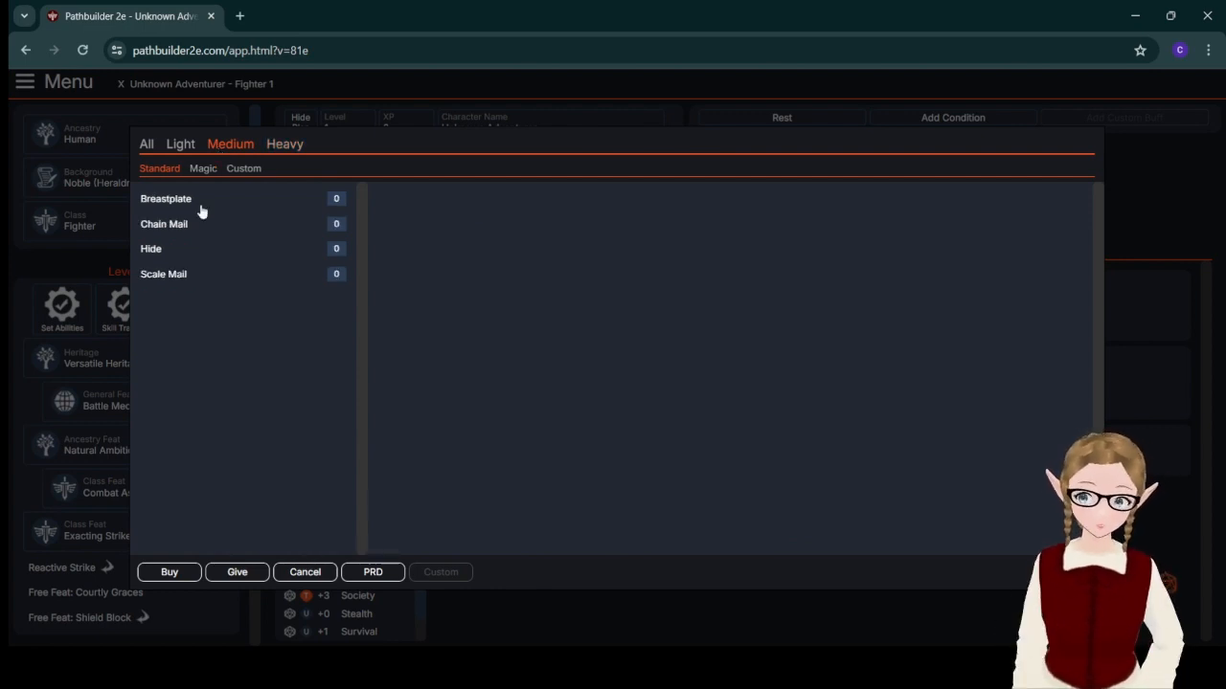
pyautogui.click(176, 226)
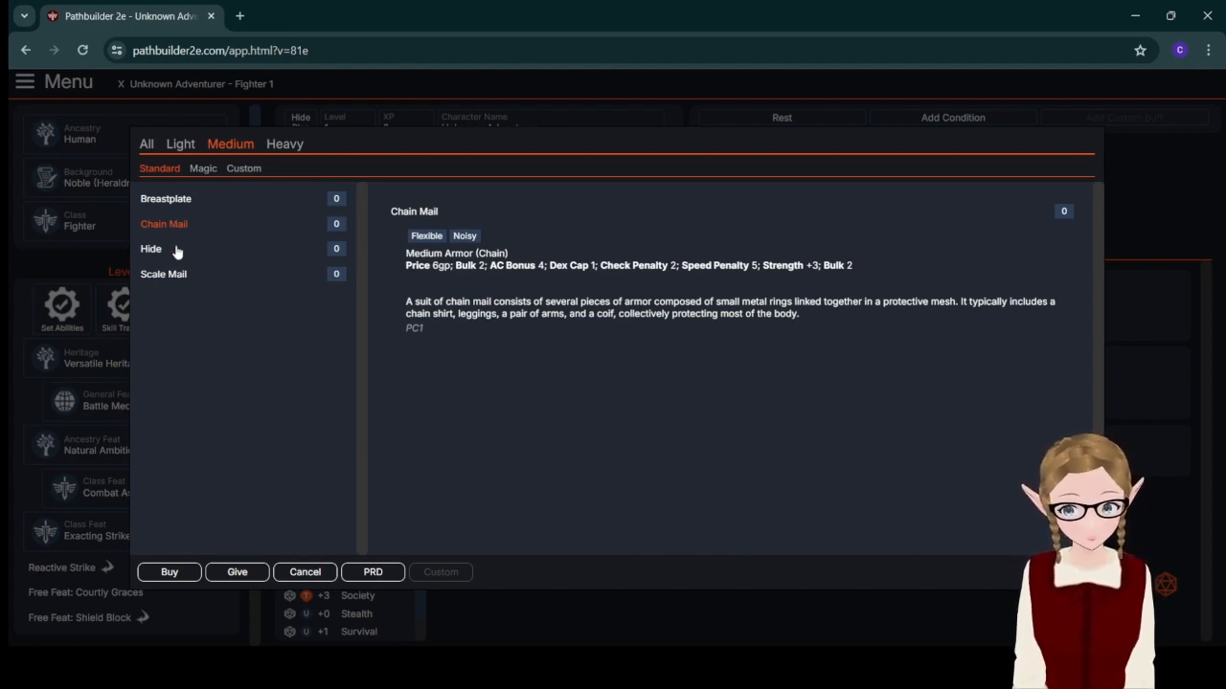
pyautogui.click(190, 571)
pyautogui.click(520, 392)
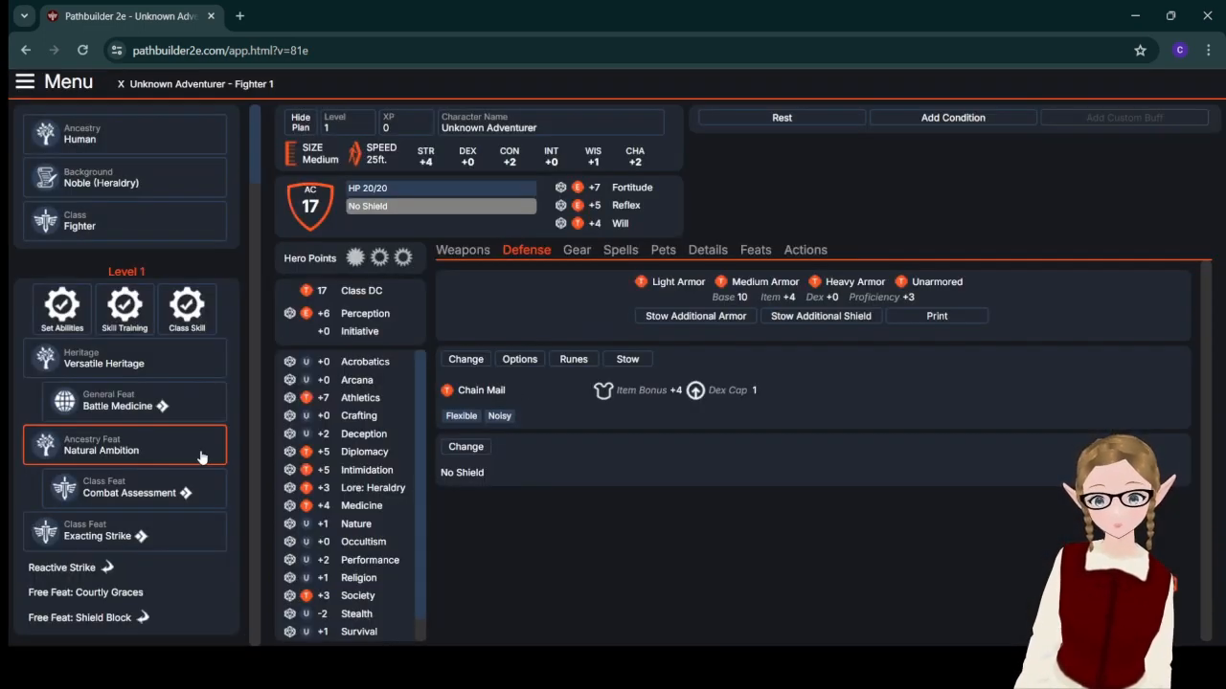
# - Read the Glaive's traits in the standard weapon list and buy the Guisarme (1d10 S) as the fighter's weapon
pyautogui.click(464, 251)
pyautogui.click(756, 309)
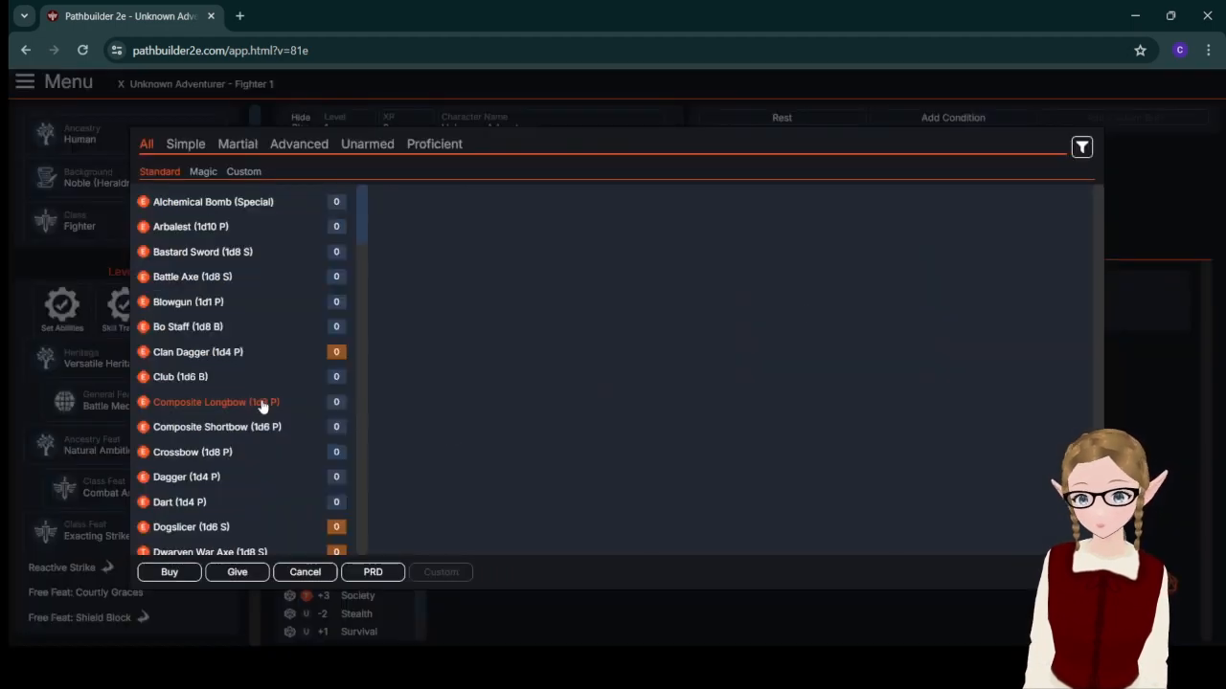
pyautogui.scroll(-2, 215, 392)
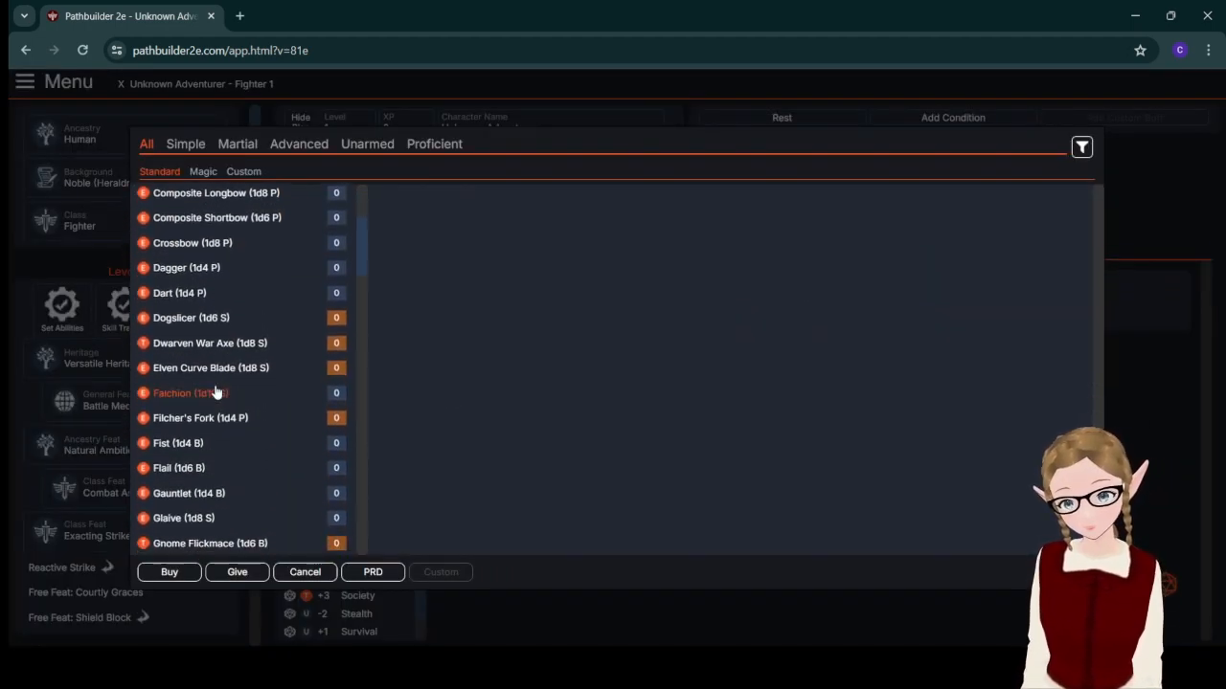
pyautogui.scroll(-1, 249, 417)
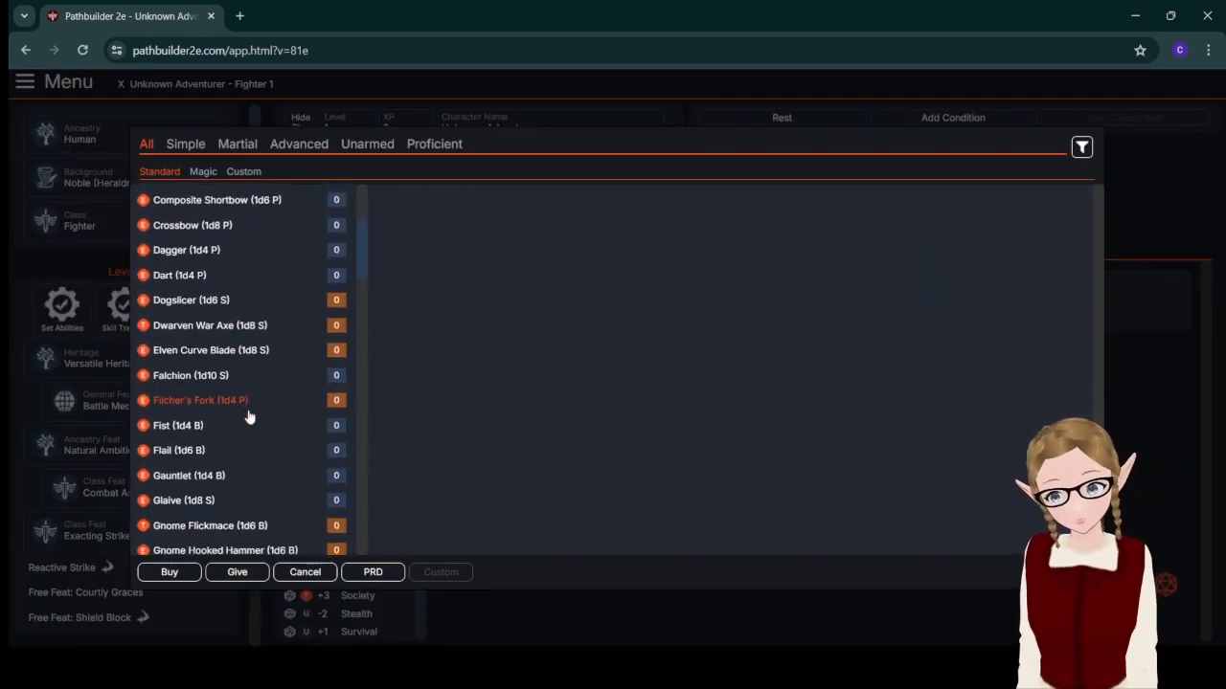
pyautogui.click(171, 501)
pyautogui.scroll(-2, 172, 505)
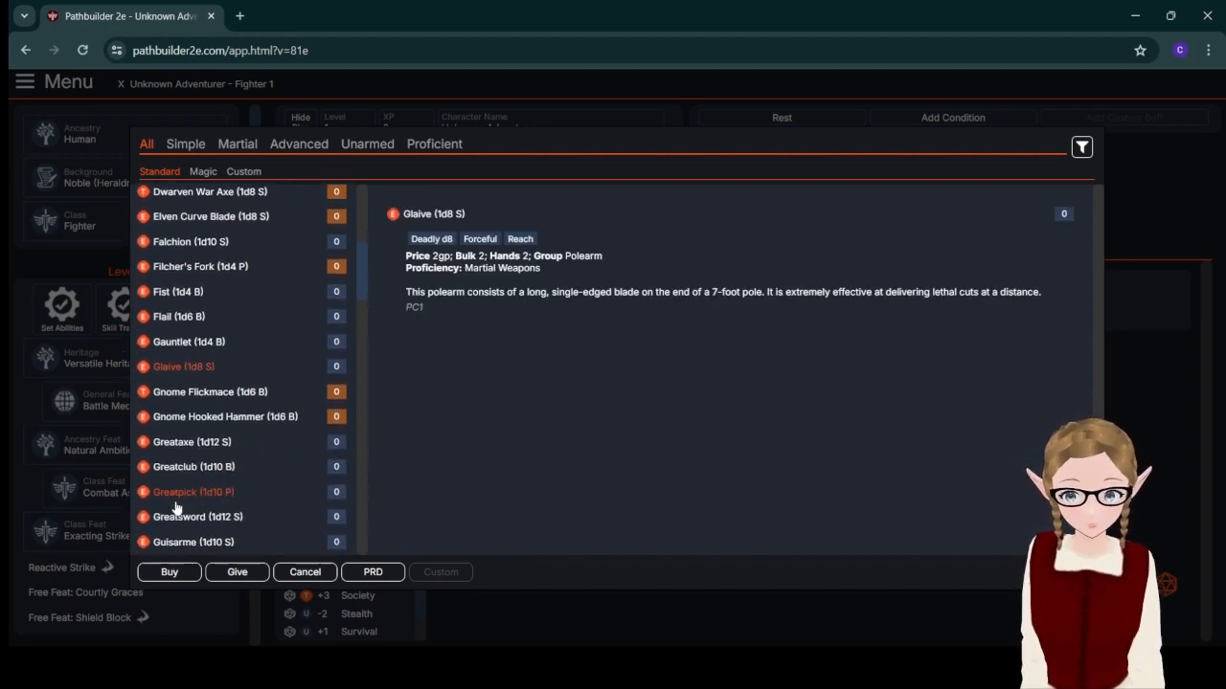
pyautogui.scroll(-1, 175, 507)
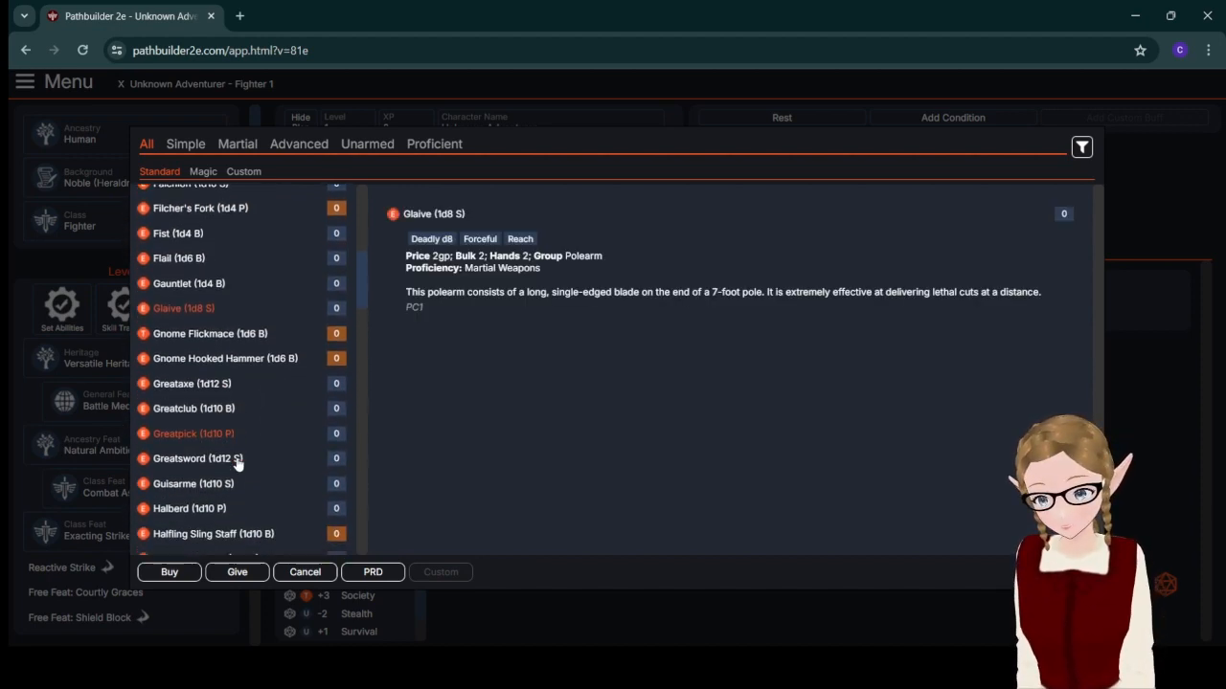
pyautogui.scroll(-1, 237, 462)
pyautogui.click(192, 423)
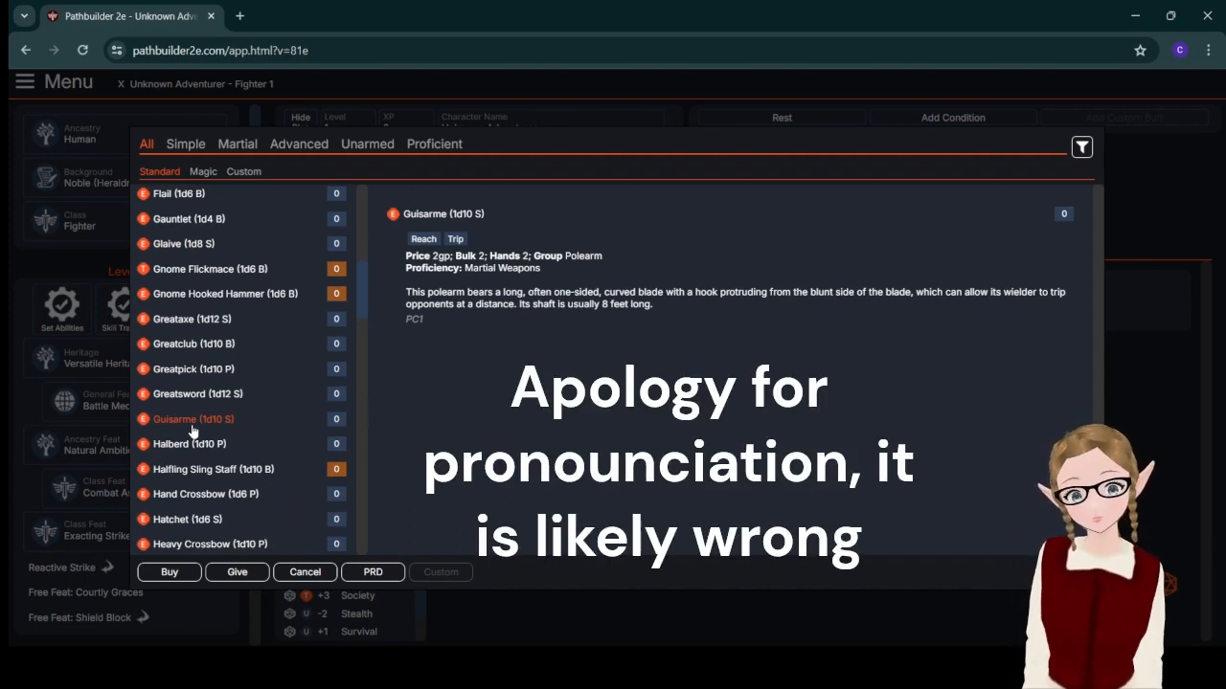
pyautogui.click(172, 575)
pyautogui.click(528, 391)
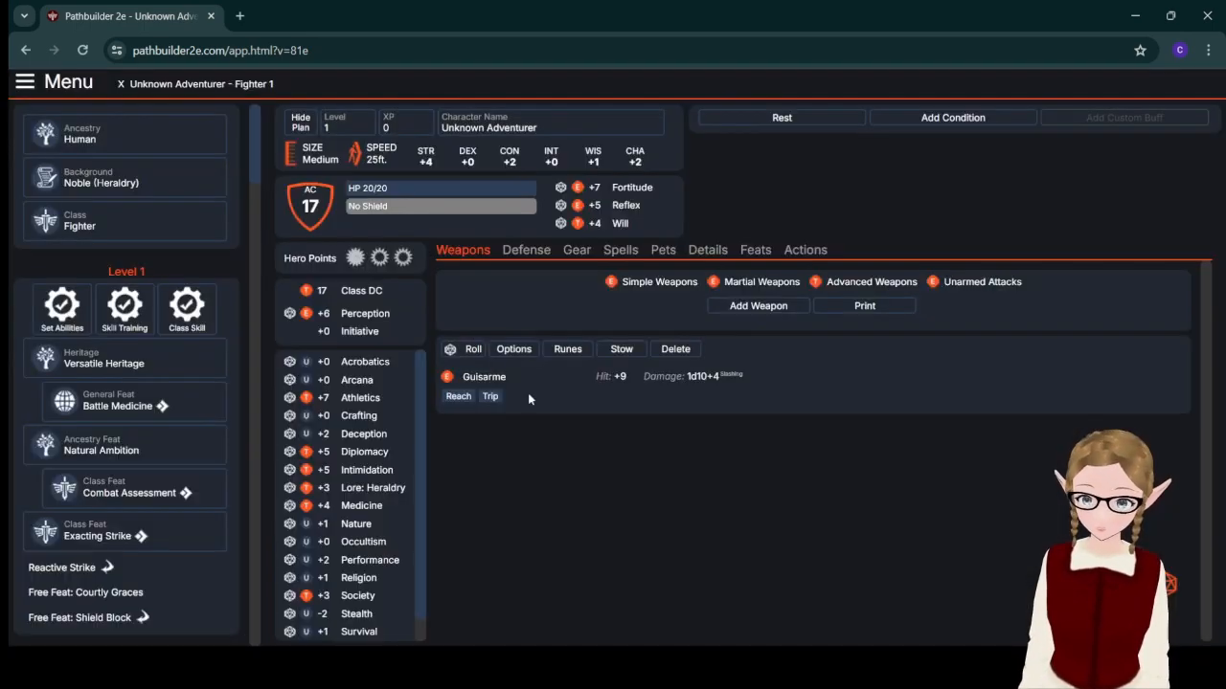
# - Check the prices of Splint Mail and the Guisarme in the equipment lists without acquiring either item
pyautogui.click(528, 250)
pyautogui.click(467, 362)
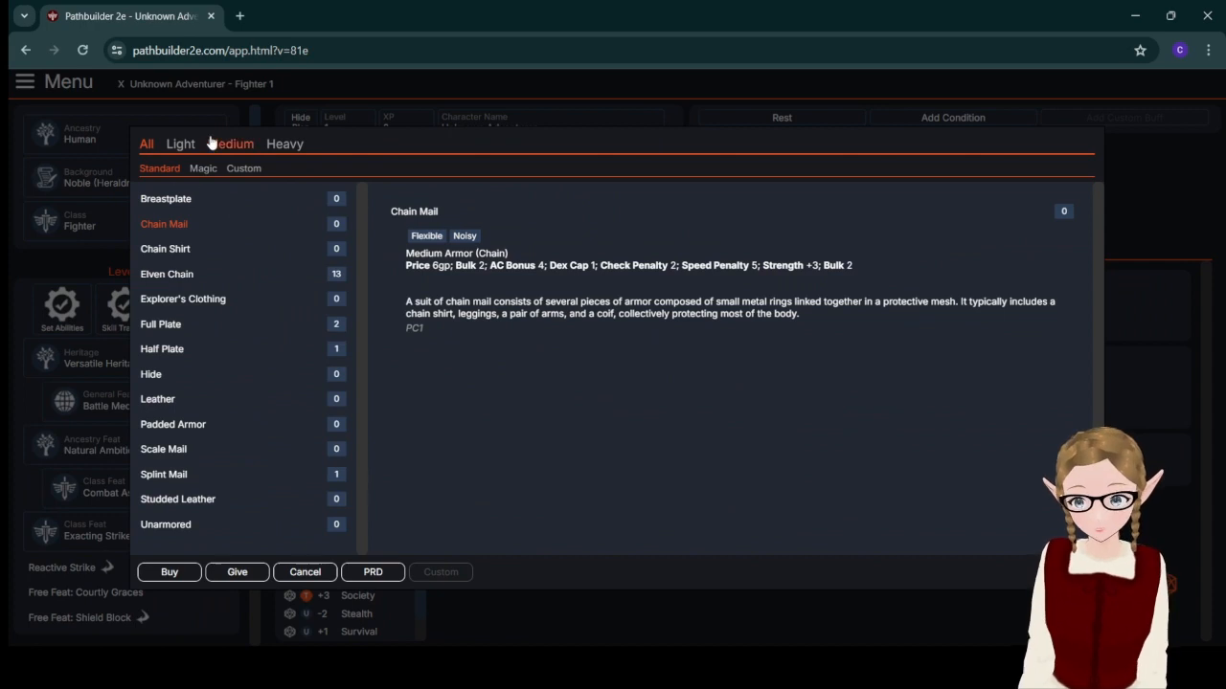
pyautogui.click(286, 143)
pyautogui.click(172, 248)
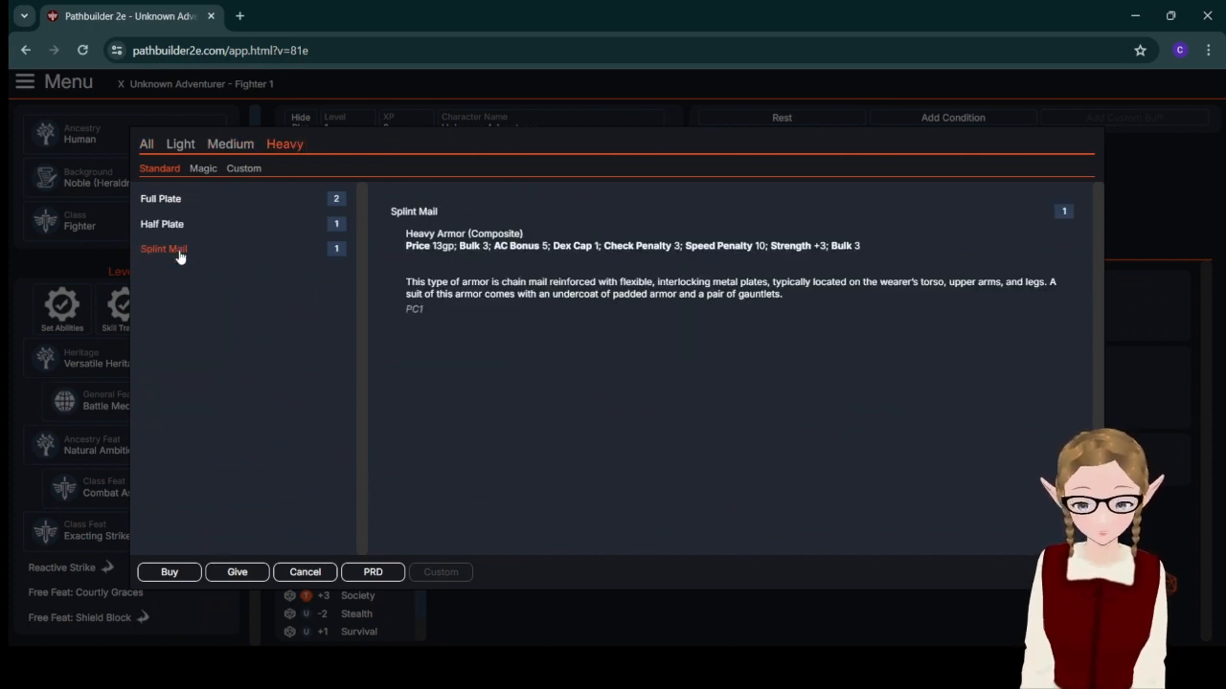
pyautogui.click(304, 572)
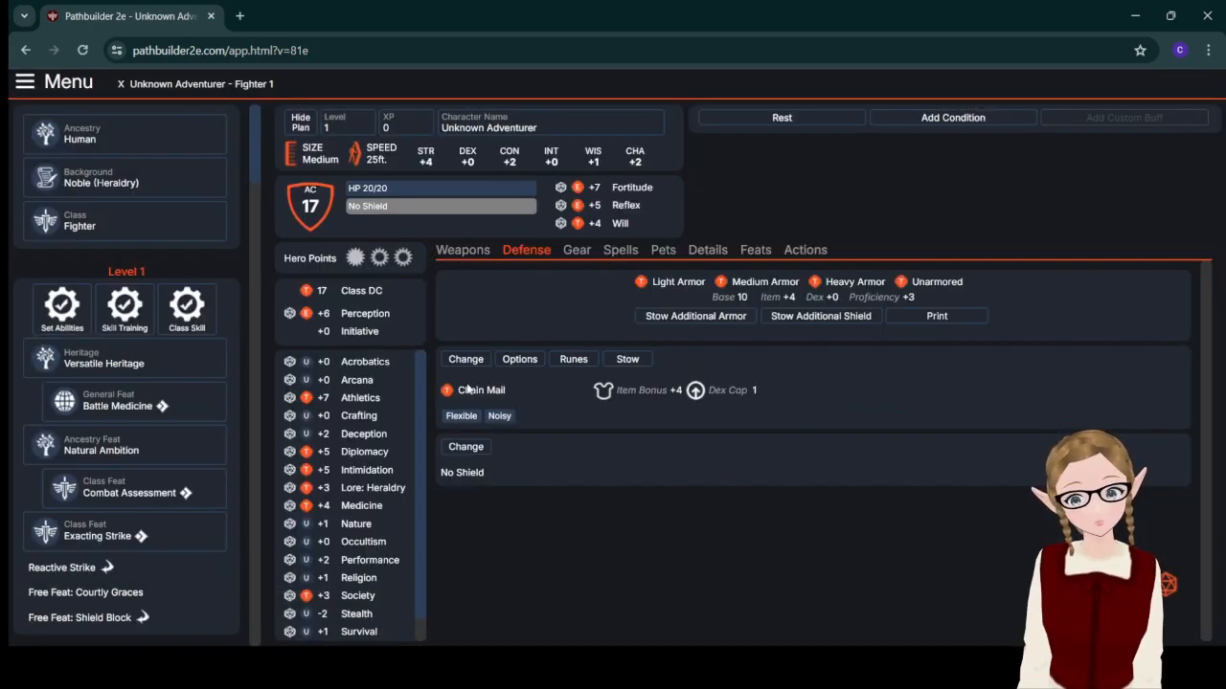
pyautogui.click(460, 252)
pyautogui.click(735, 308)
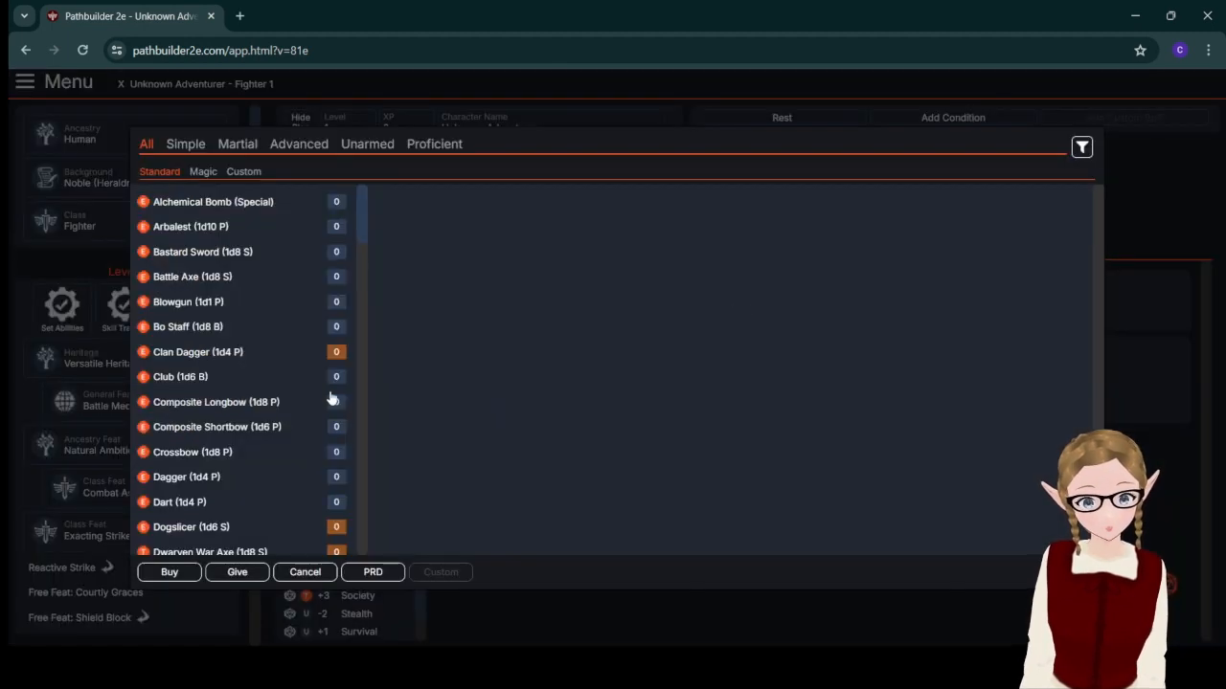
pyautogui.scroll(-10, 268, 407)
pyautogui.scroll(1, 268, 409)
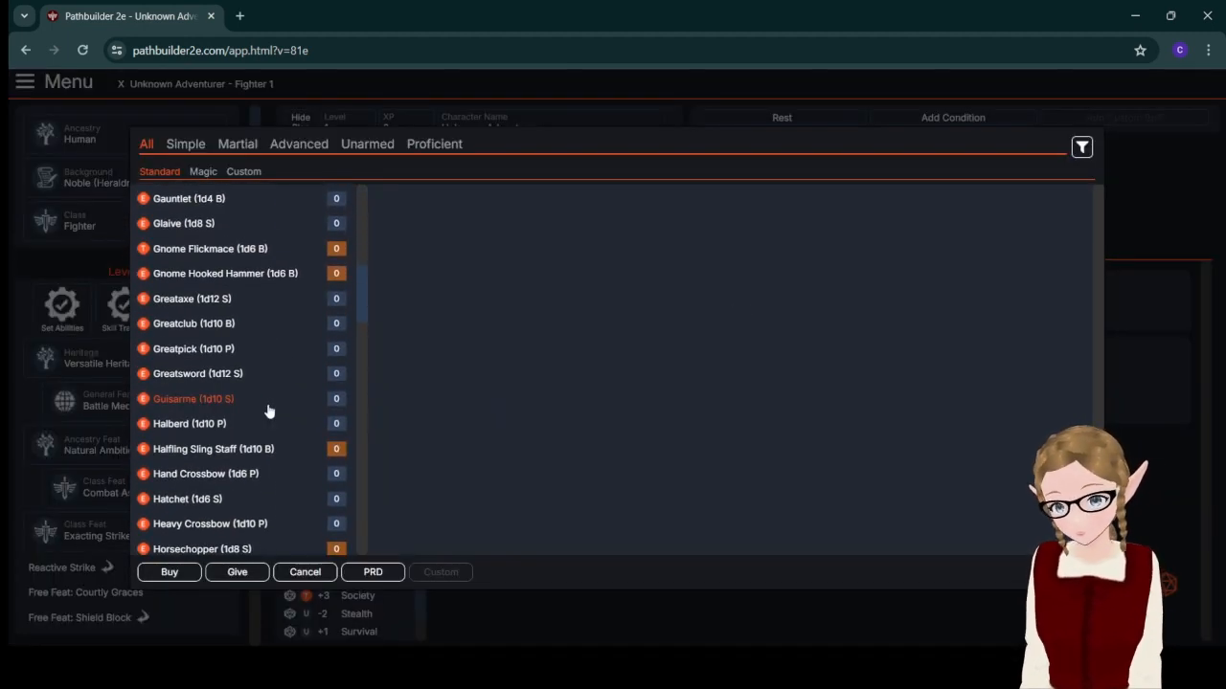
pyautogui.click(240, 399)
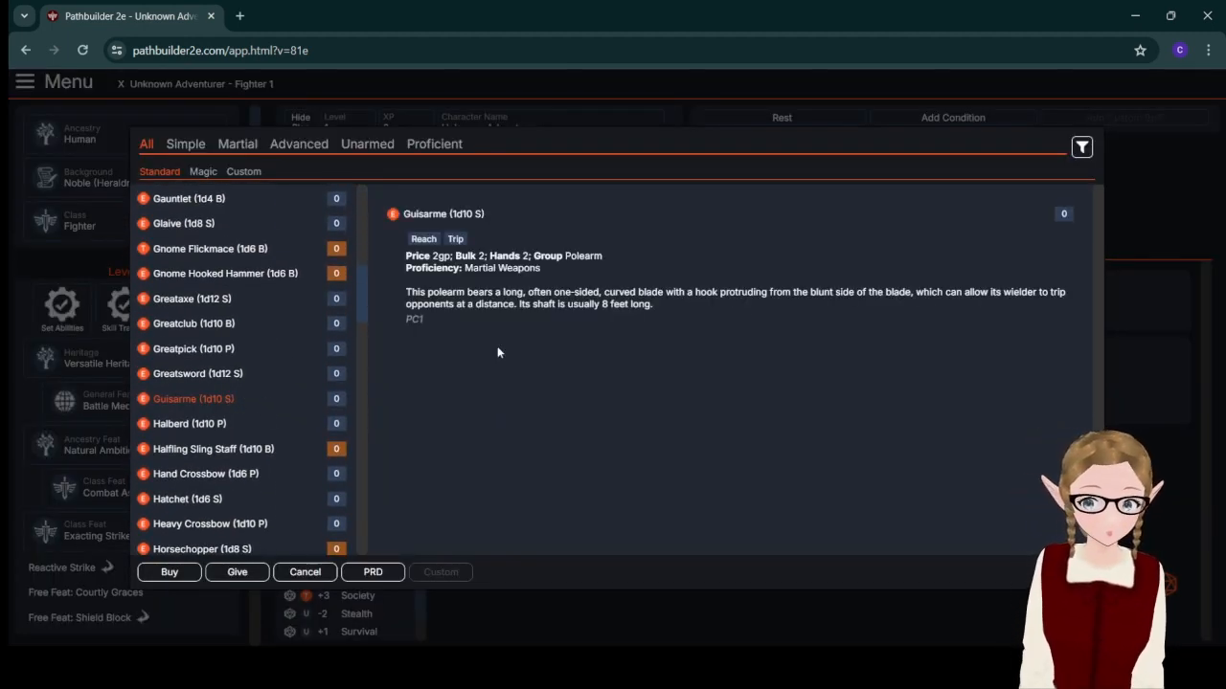
pyautogui.click(304, 572)
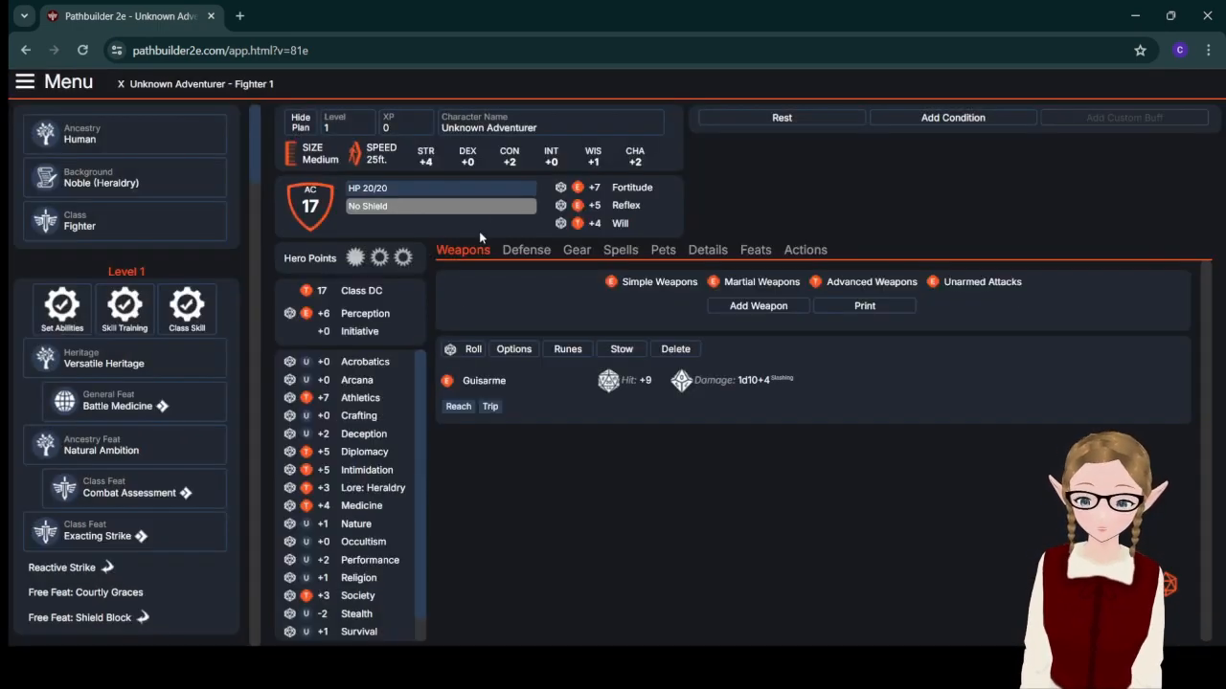
# - Try to buy Splint Mail, and give it to the character free of charge in place of the Chain Mail
pyautogui.click(528, 250)
pyautogui.click(459, 358)
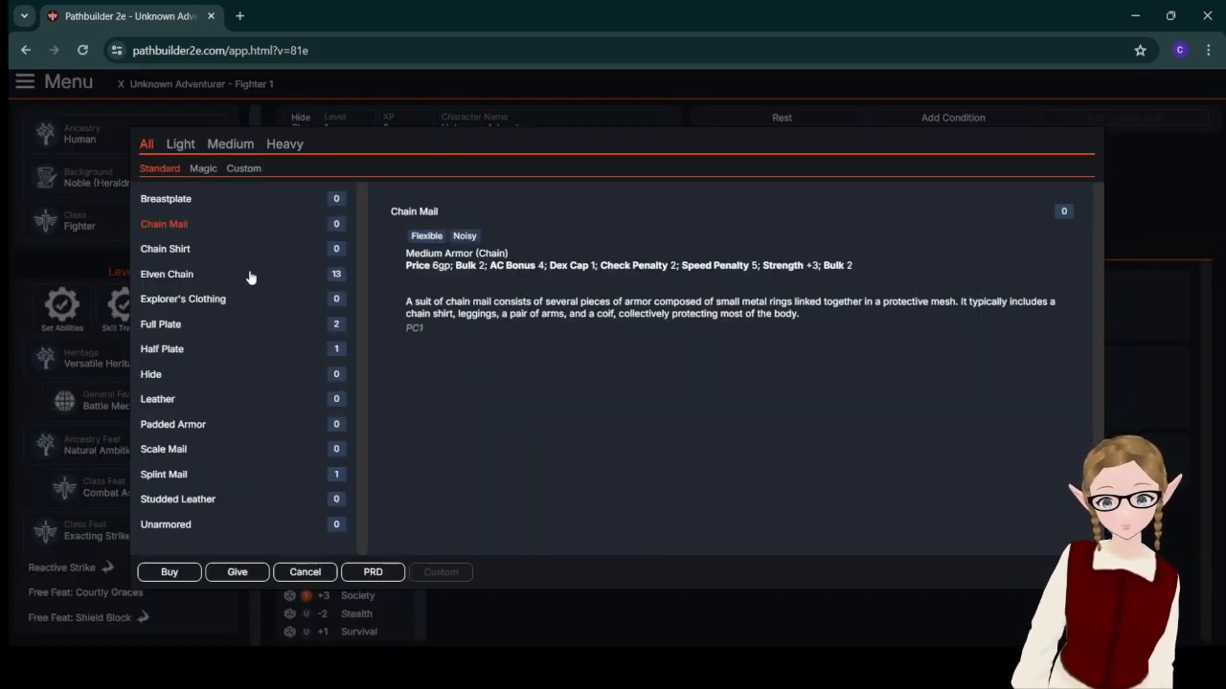
pyautogui.click(287, 145)
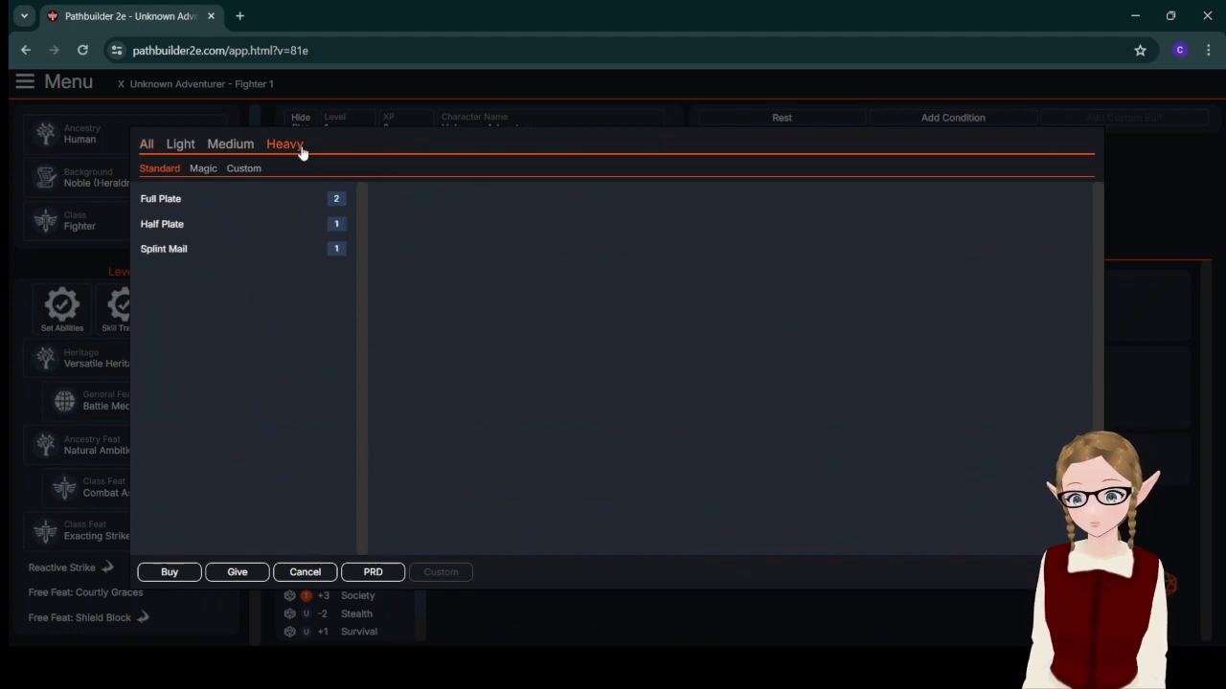
pyautogui.click(177, 251)
pyautogui.click(189, 572)
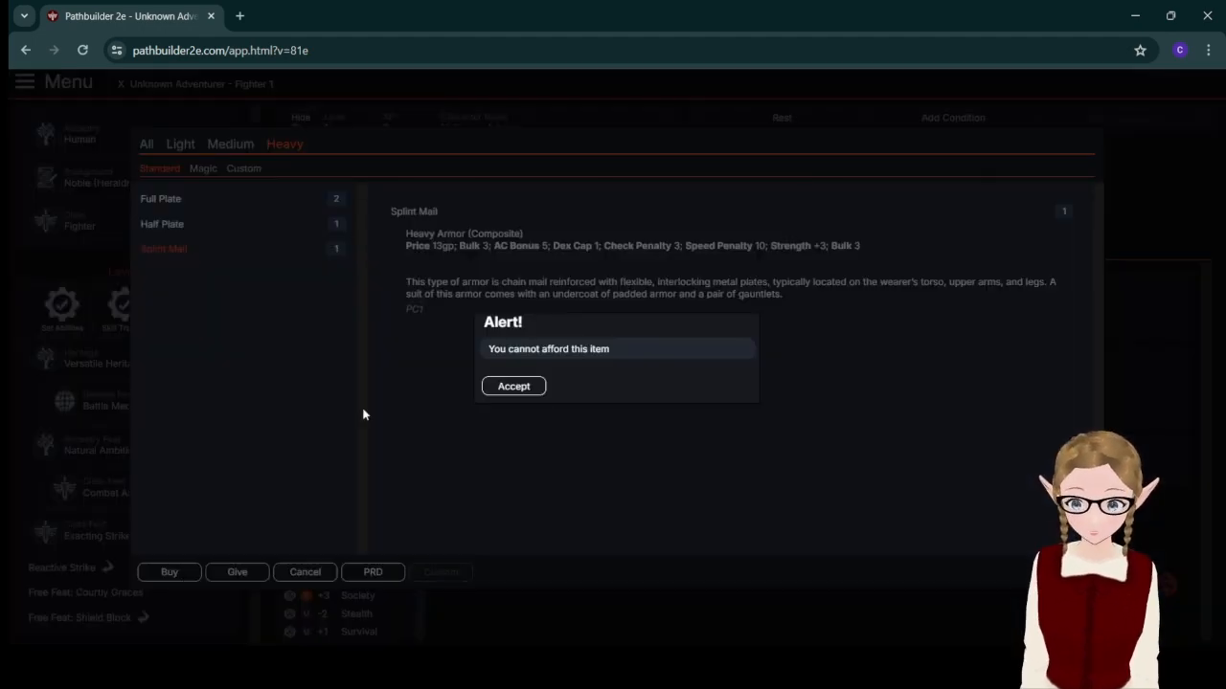
pyautogui.click(498, 388)
pyautogui.click(239, 573)
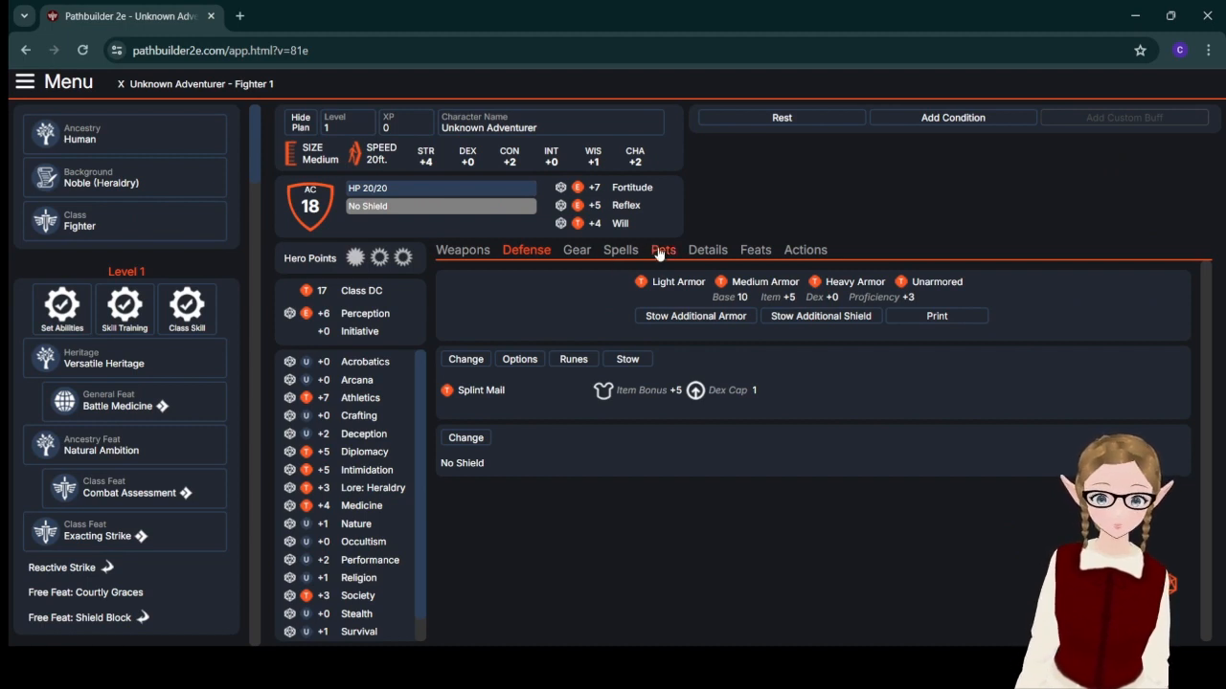
pyautogui.click(708, 251)
pyautogui.click(577, 251)
pyautogui.click(768, 291)
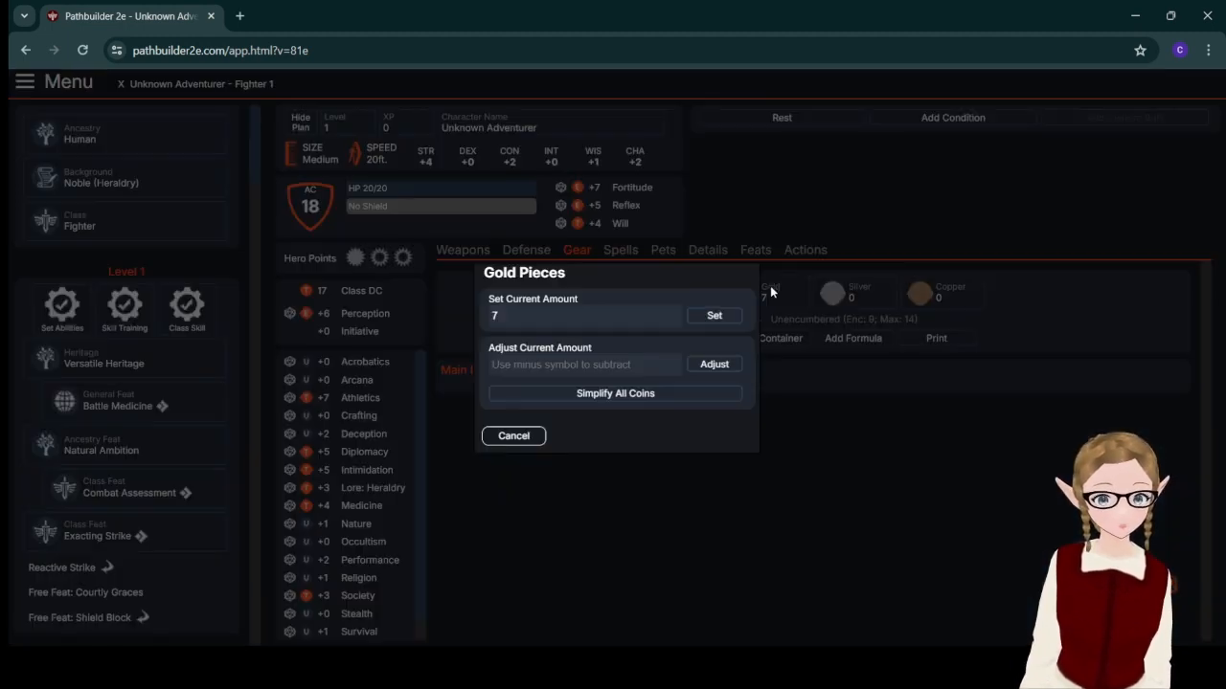
pyautogui.click(675, 320)
pyautogui.click(675, 320)
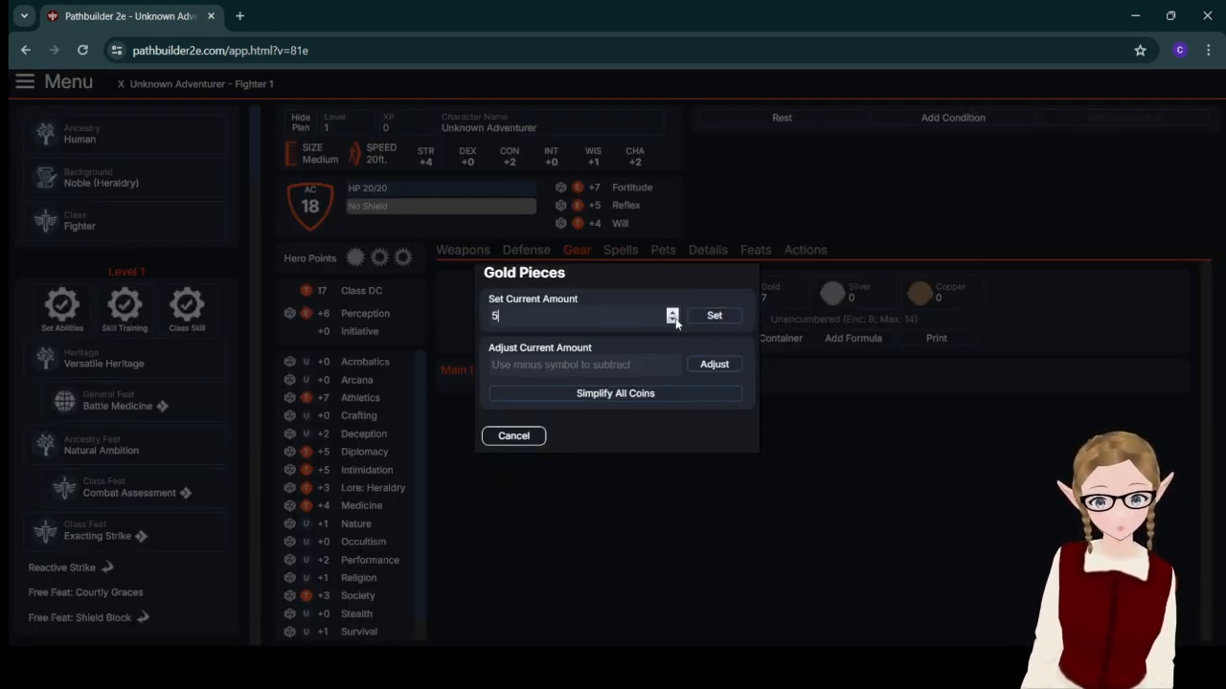
pyautogui.click(675, 320)
pyautogui.click(676, 320)
pyautogui.click(675, 320)
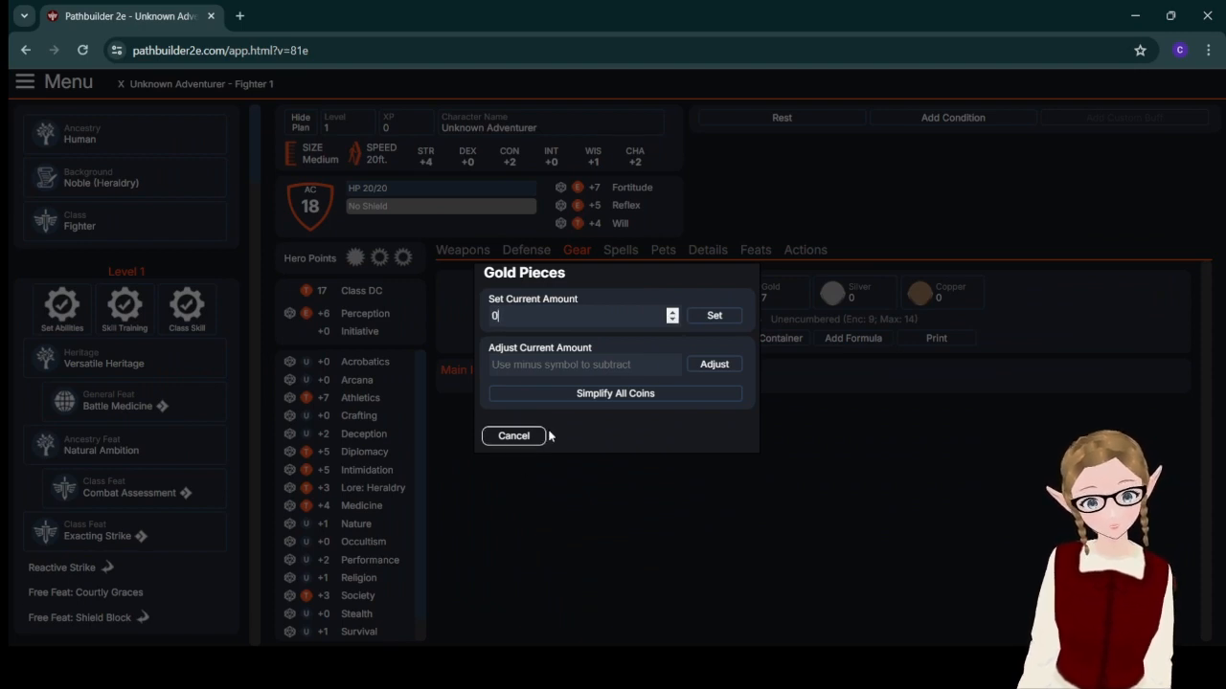
pyautogui.click(528, 438)
# - Set the character's current gold pieces to 0 and review the weapons and defense sections
pyautogui.click(753, 305)
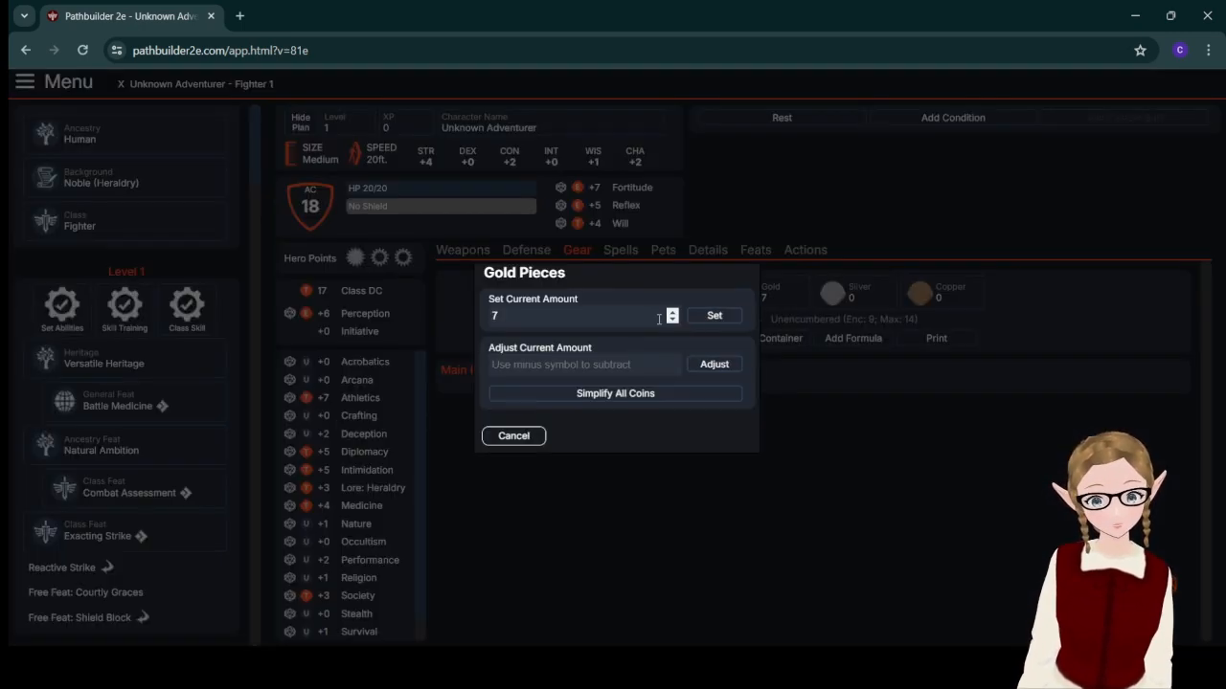
pyautogui.click(673, 320)
pyautogui.click(673, 320)
pyautogui.click(673, 320)
pyautogui.click(673, 320)
pyautogui.click(673, 320)
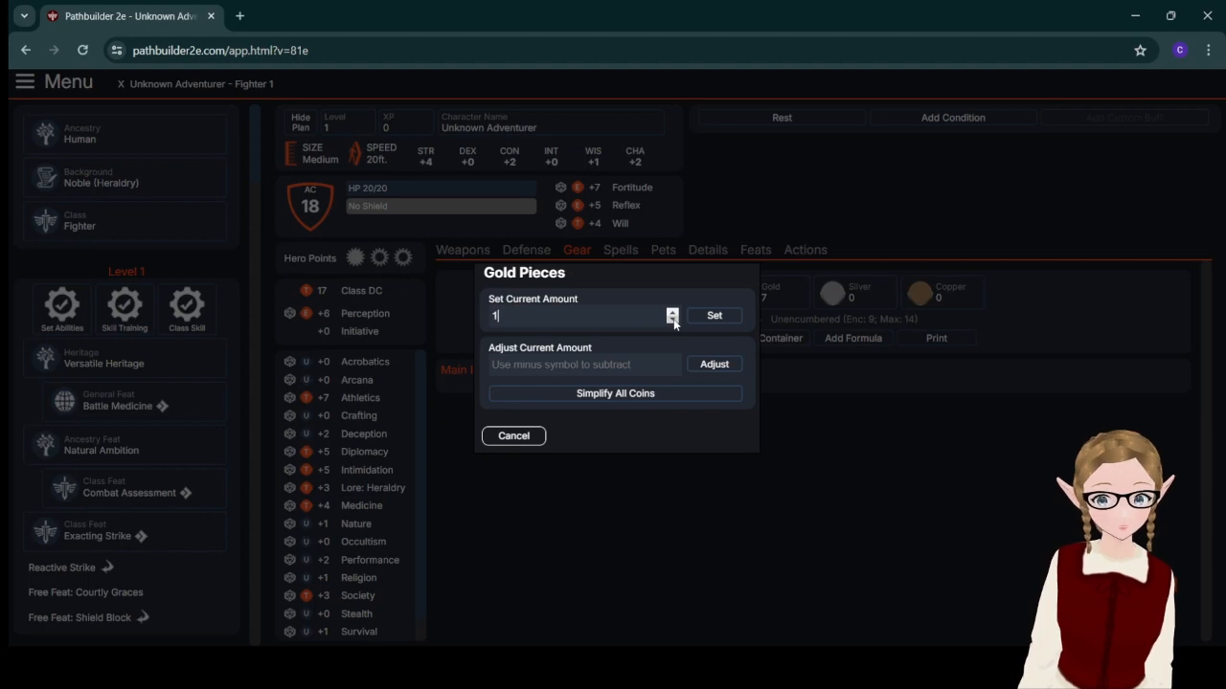
pyautogui.click(674, 320)
pyautogui.click(715, 315)
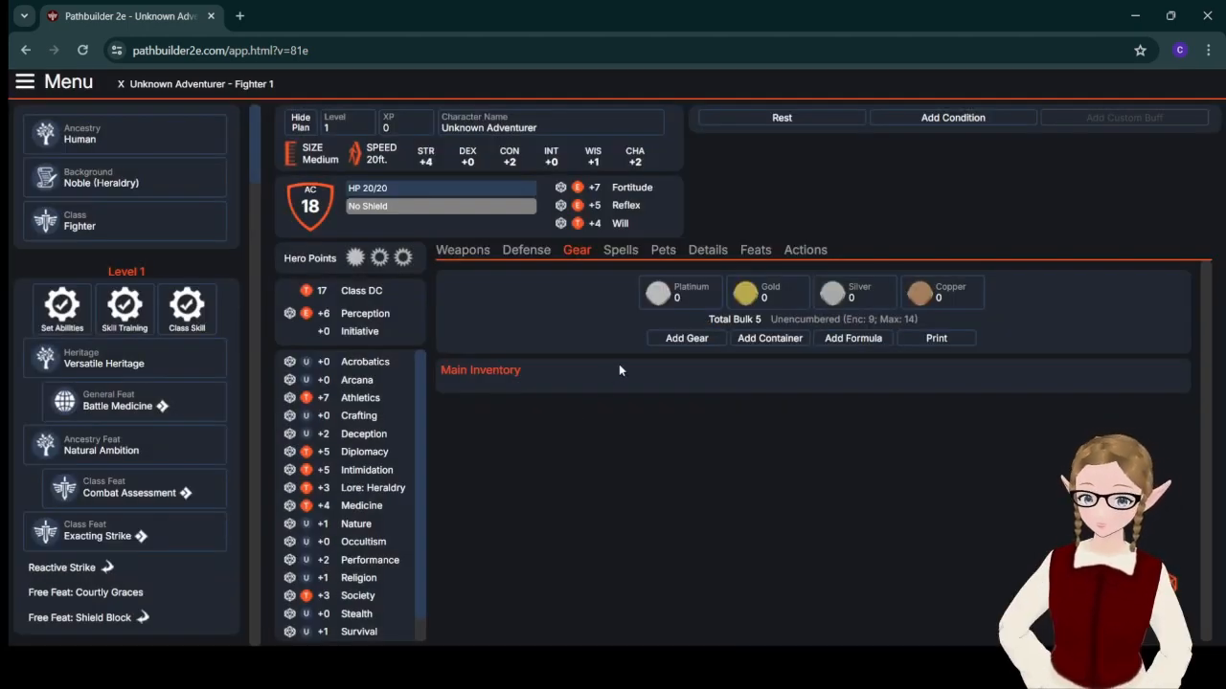
pyautogui.click(470, 253)
pyautogui.click(516, 255)
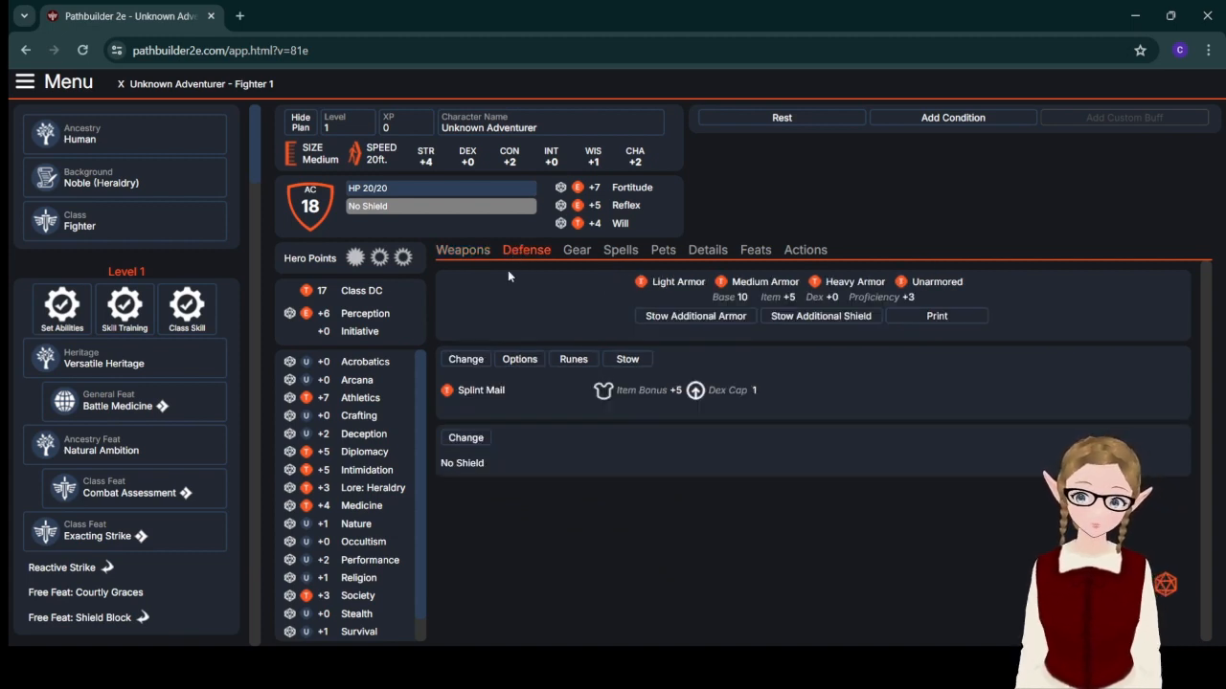